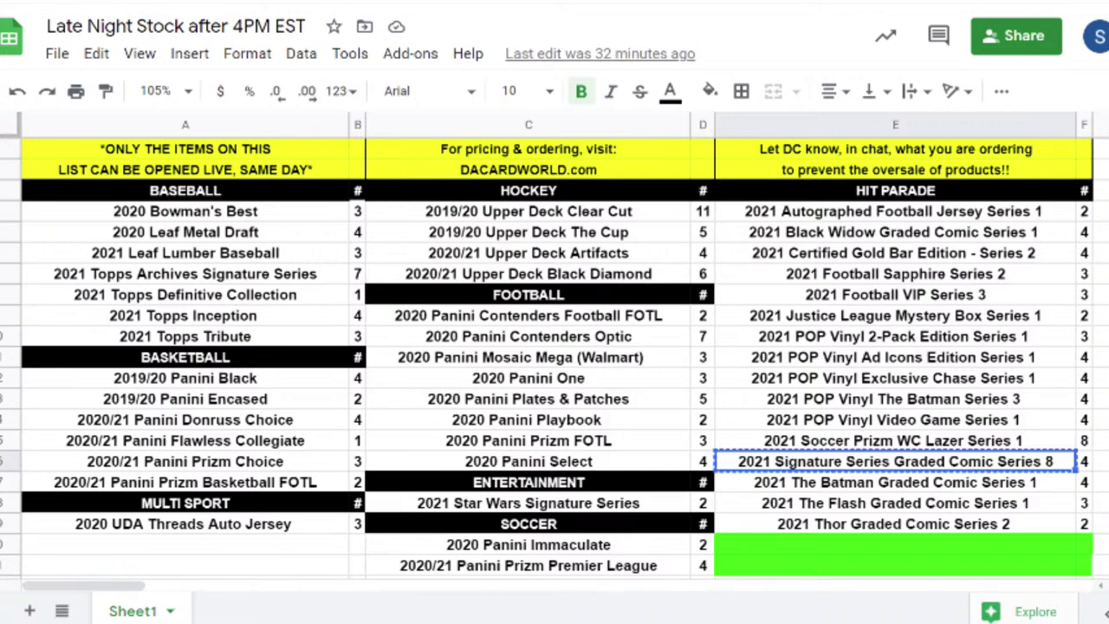
# Change the 2021 Autographed Football Jersey Series 1 count in F5 from 2 to 1
pyautogui.click(1088, 213)
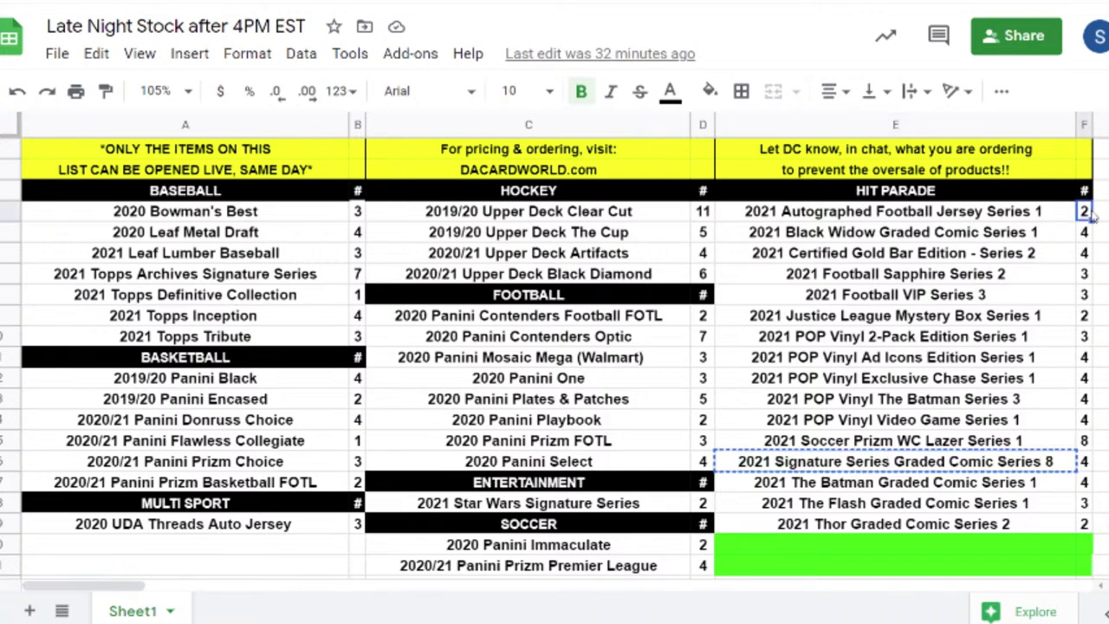
pyautogui.write('1')
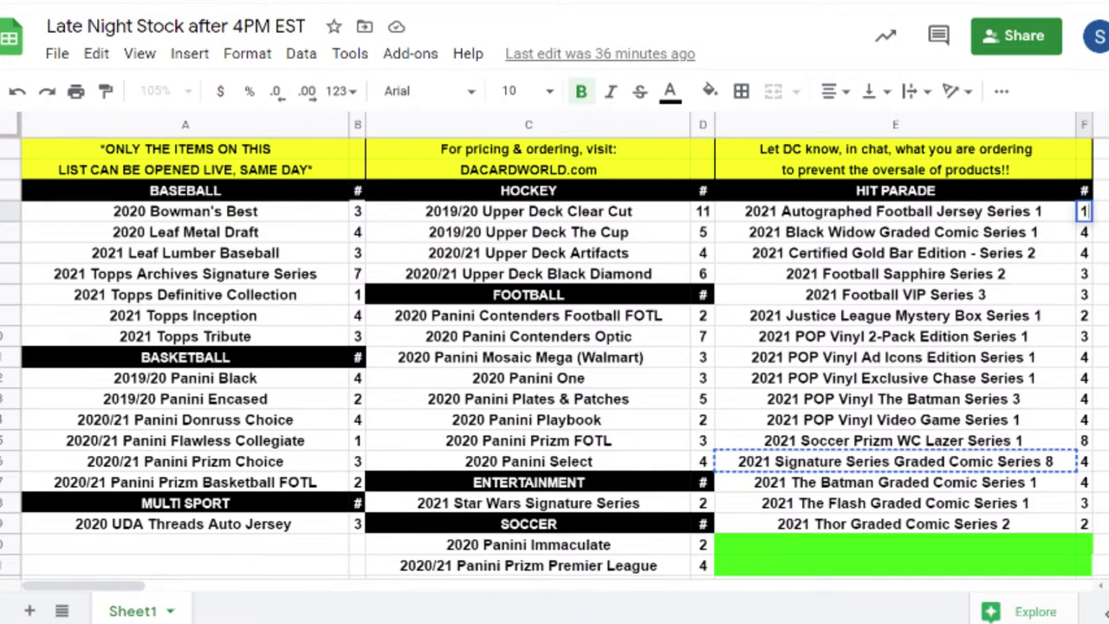
# Apply strikethrough to the 2020 Panini One count in D12 and its name in C12
pyautogui.click(704, 383)
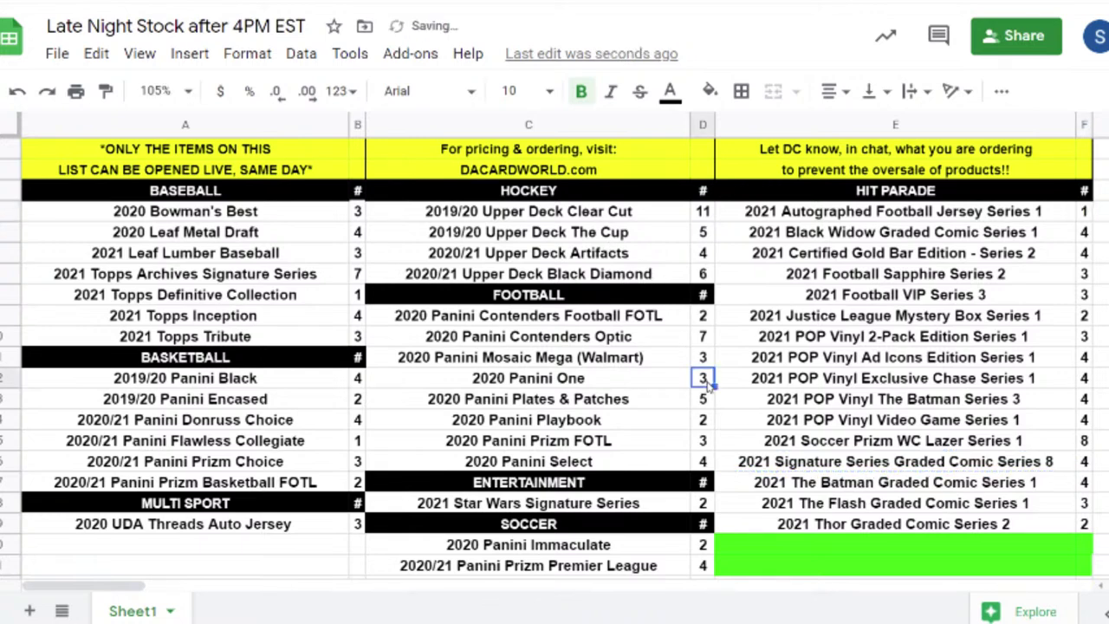
pyautogui.click(639, 93)
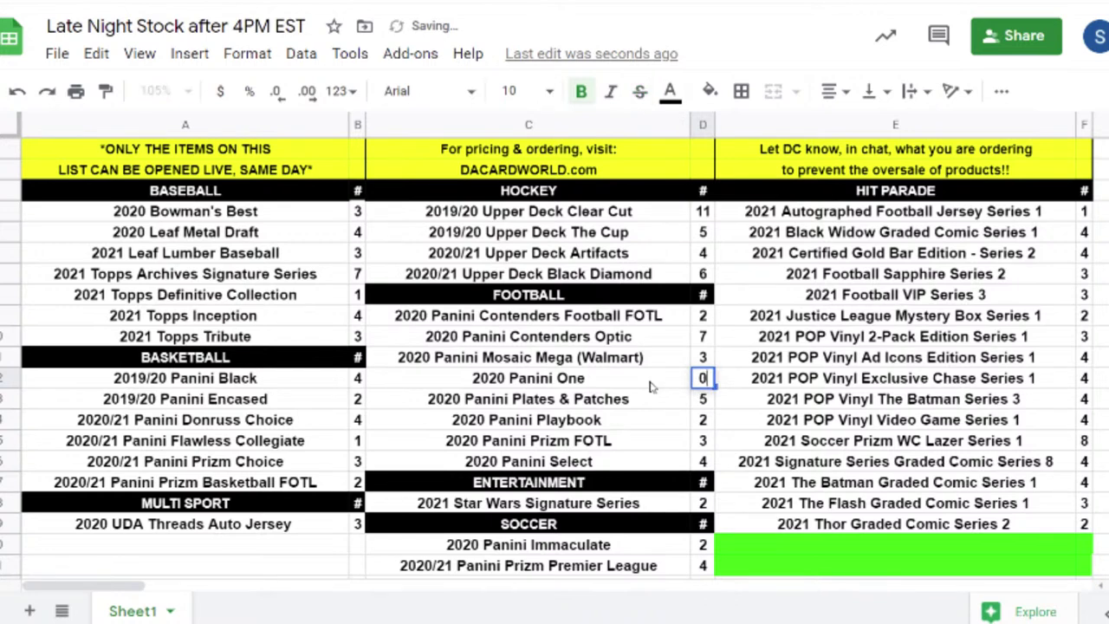
pyautogui.click(651, 387)
pyautogui.click(639, 94)
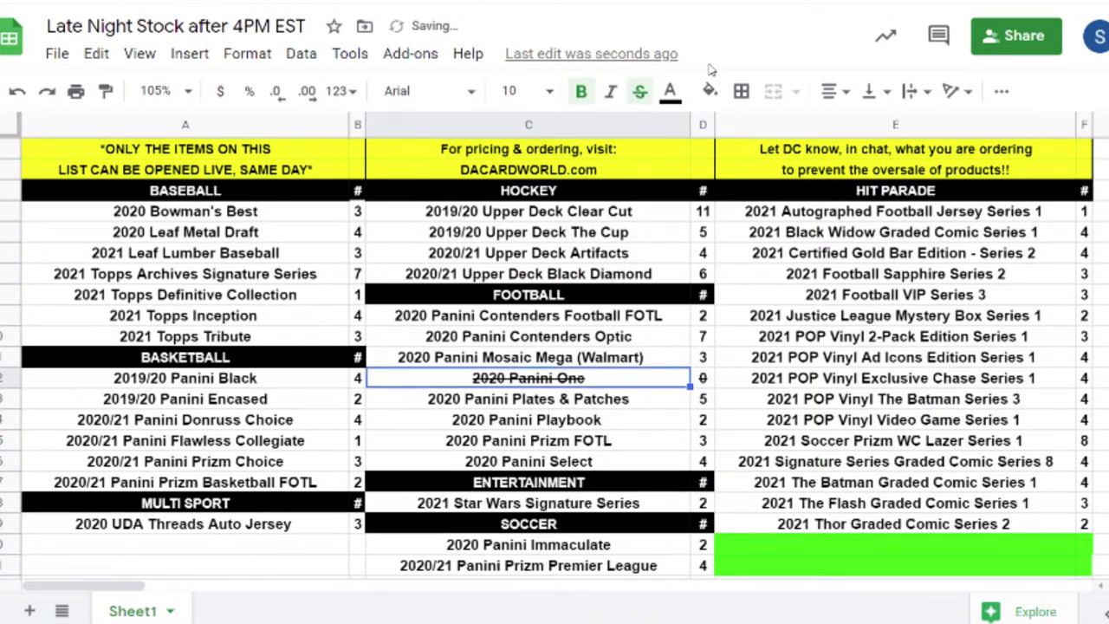
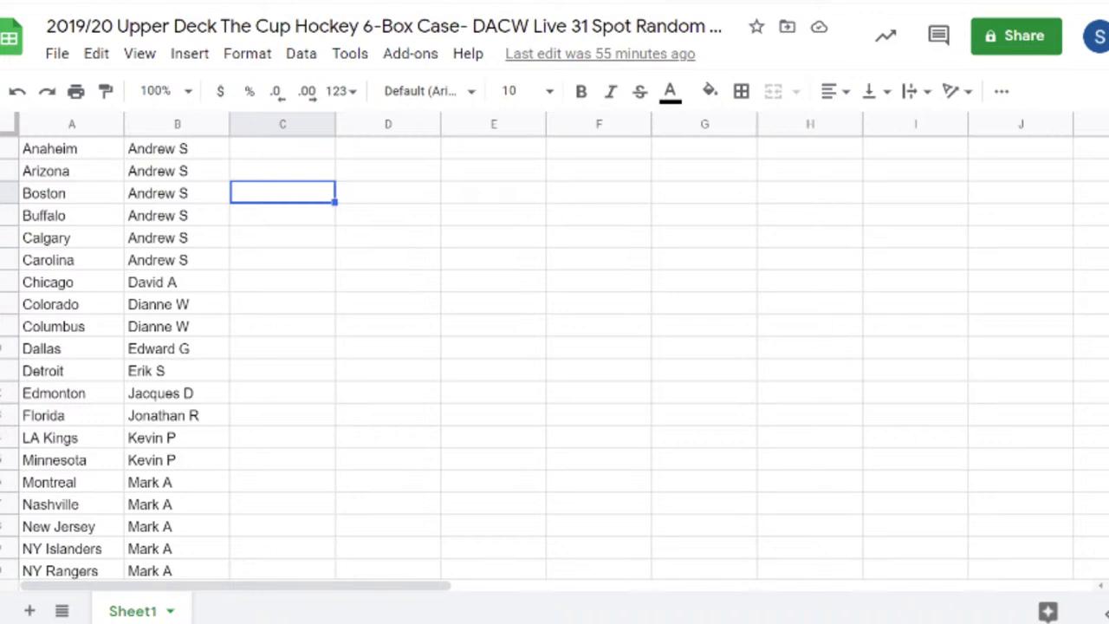
# Copy the 31 team names in column A and return to the RANDOM.ORG page
pyautogui.click(60, 121)
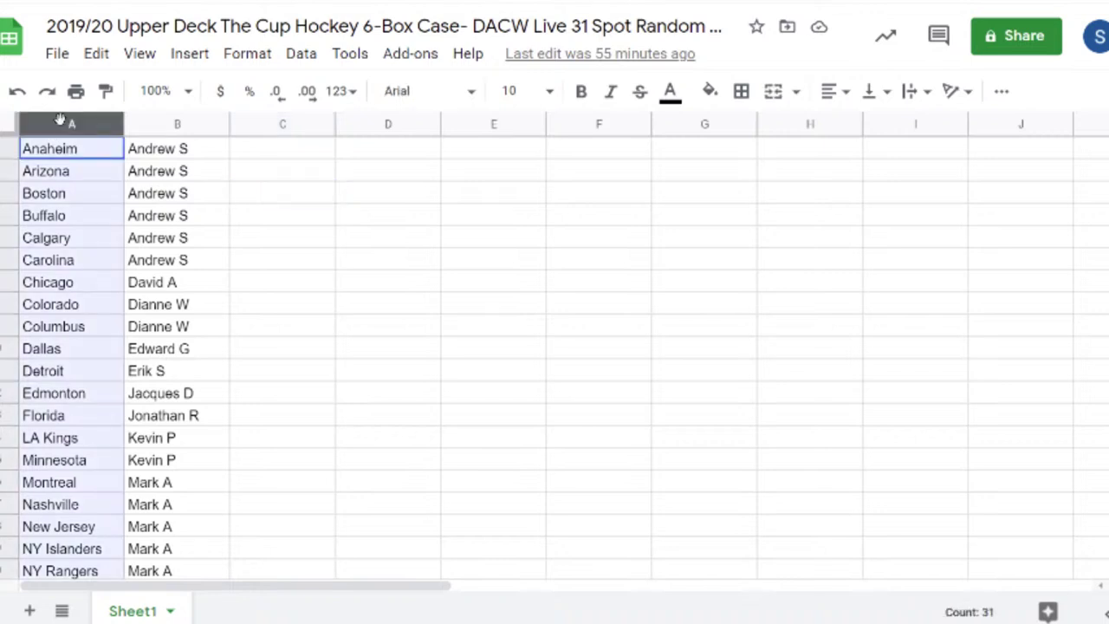
pyautogui.hotkey('ctrl', 'c')
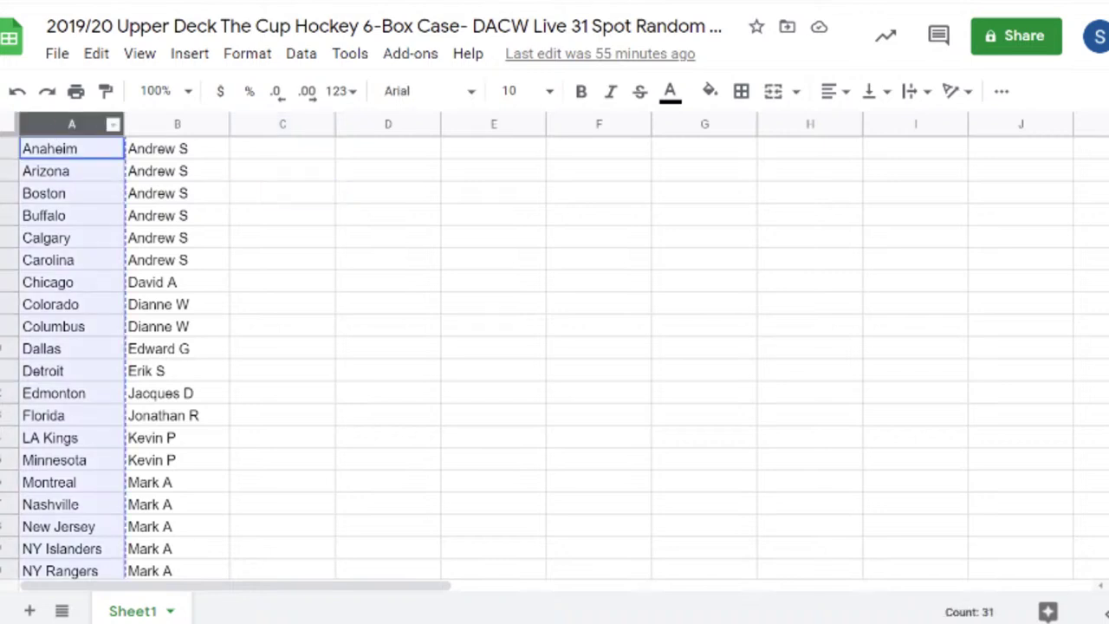
pyautogui.hotkey('ctrl', 'Tab')
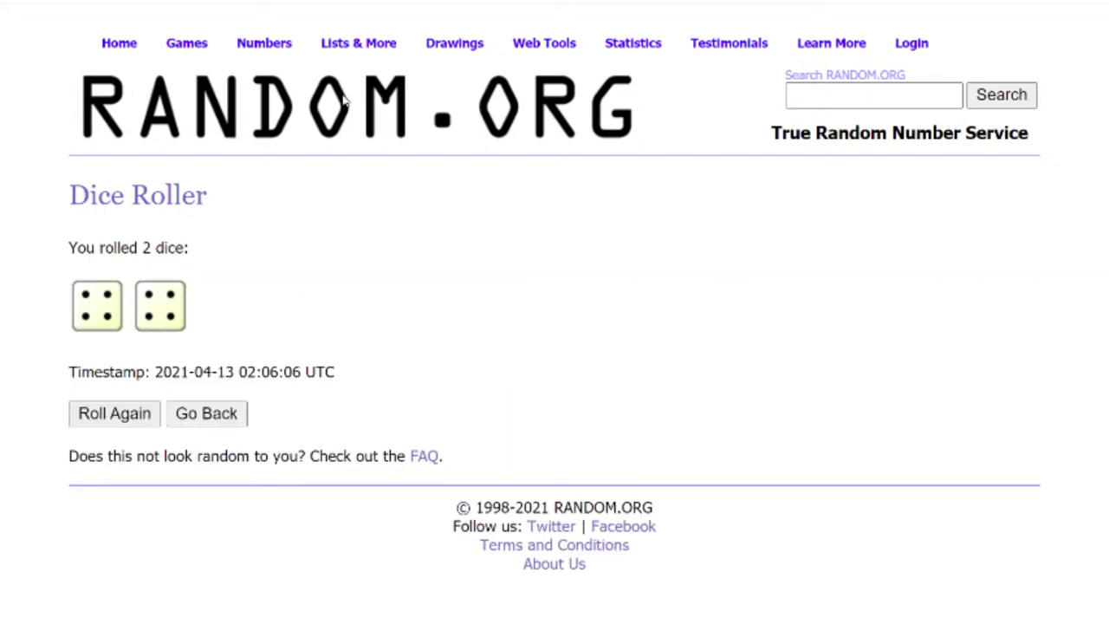
# Shuffle the 31 team names eight times in RANDOM.ORG's List Randomizer
pyautogui.click(385, 69)
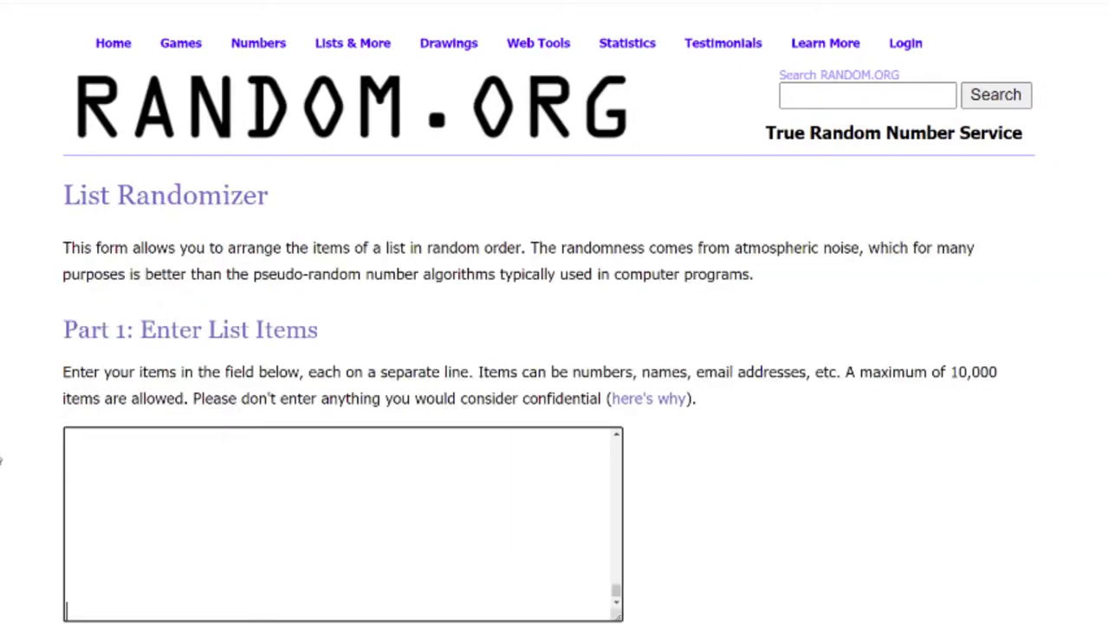
pyautogui.scroll(-3, 82, 483)
pyautogui.click(92, 487)
pyautogui.scroll(-5, 92, 487)
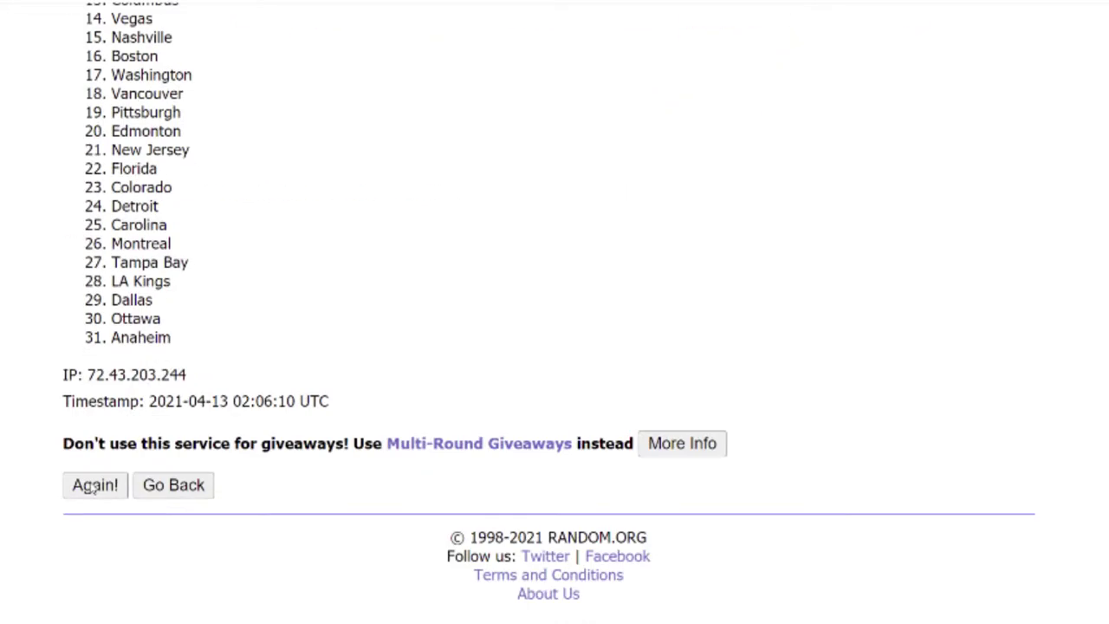
pyautogui.click(92, 487)
pyautogui.scroll(-5, 90, 489)
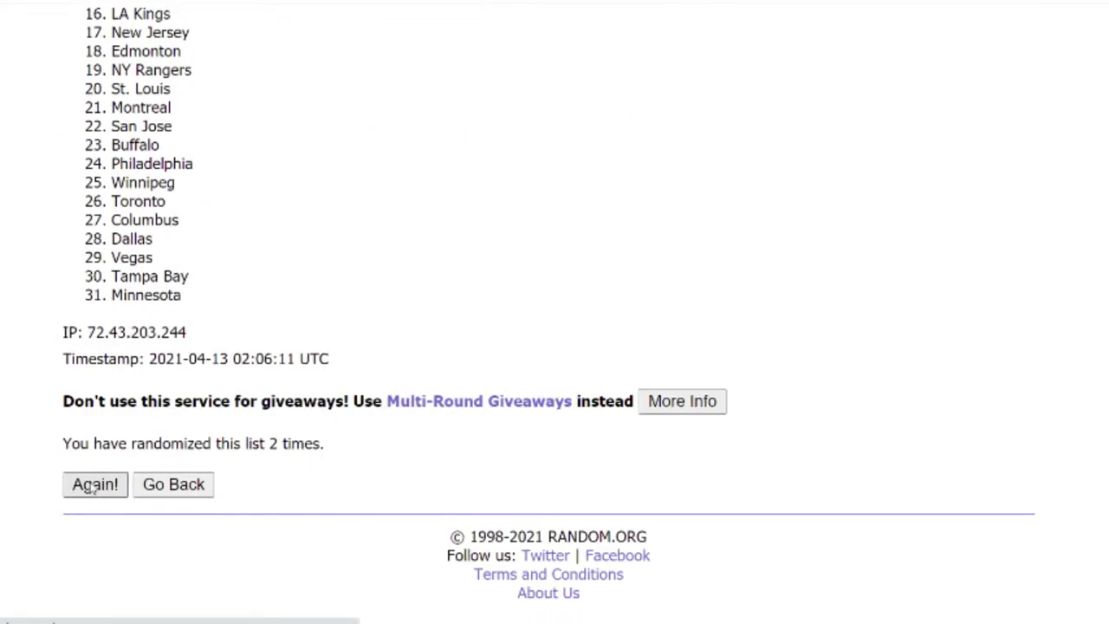
pyautogui.click(92, 486)
pyautogui.click(92, 487)
pyautogui.scroll(-5, 92, 487)
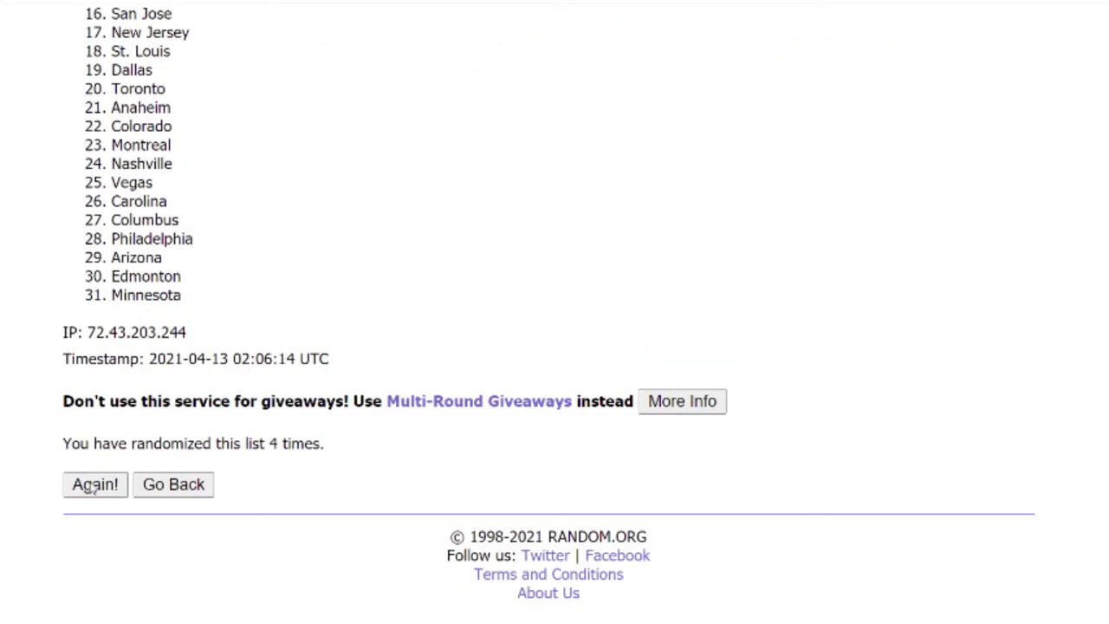
pyautogui.click(91, 485)
pyautogui.scroll(-5, 90, 490)
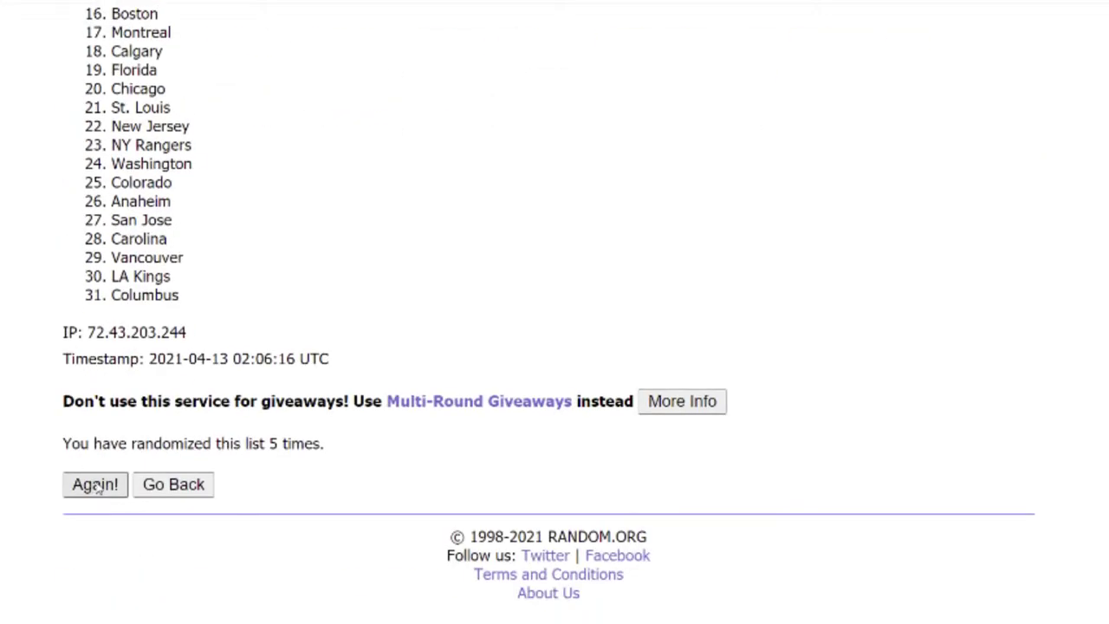
pyautogui.click(92, 485)
pyautogui.scroll(-5, 94, 487)
pyautogui.click(95, 487)
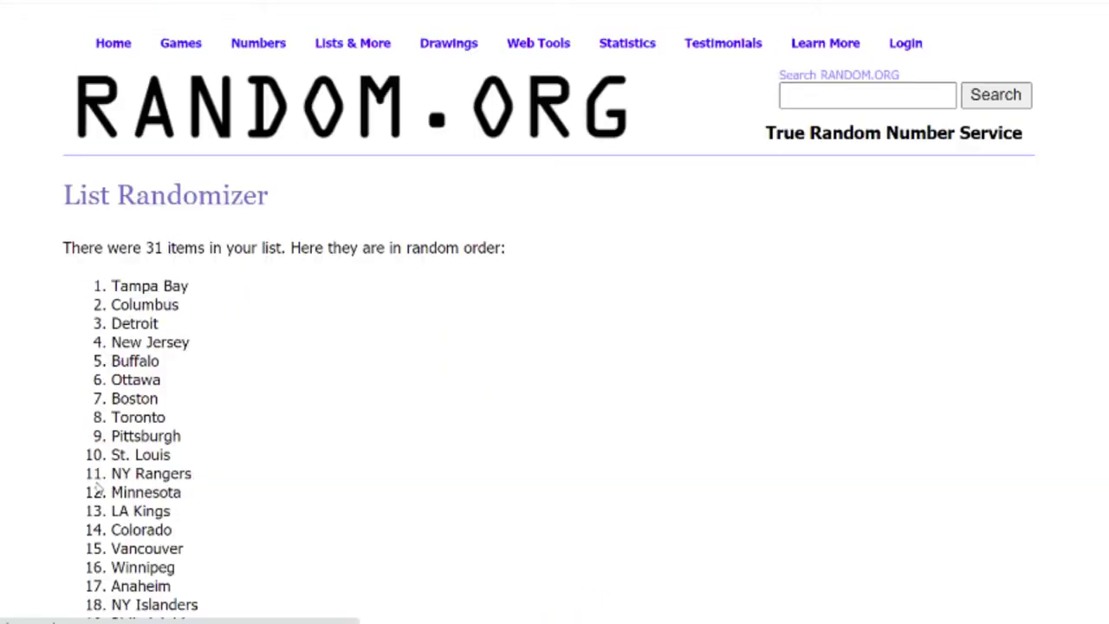
pyautogui.scroll(-5, 93, 487)
pyautogui.press('Return')
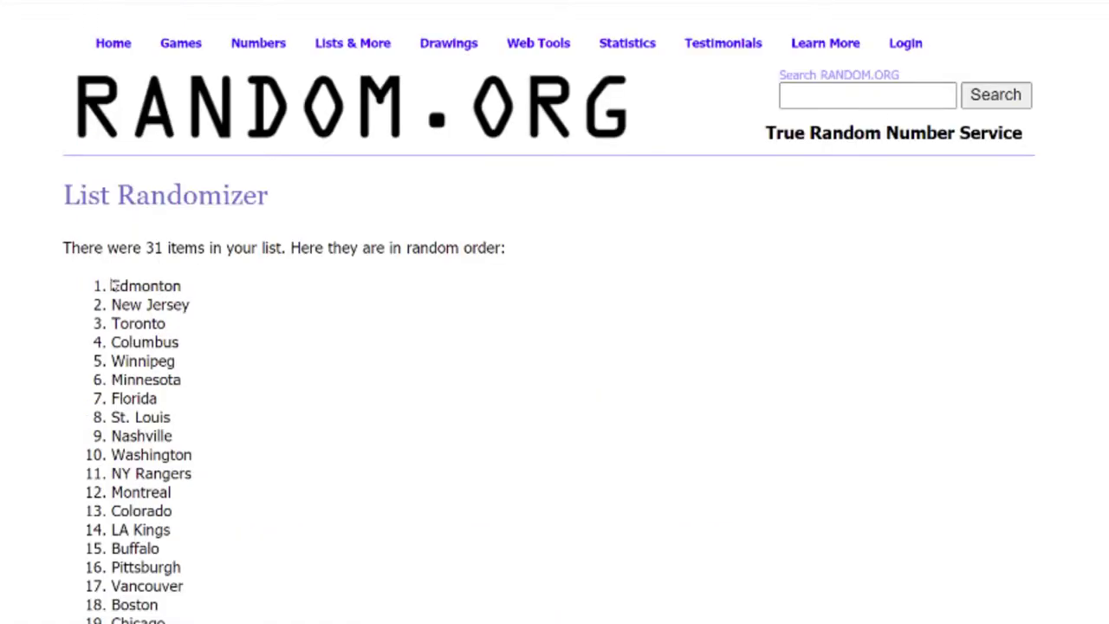
# Copy the shuffled team order, with Edmonton first, into column D of the sheet
pyautogui.moveTo(111, 232); pyautogui.dragTo(173, 302)
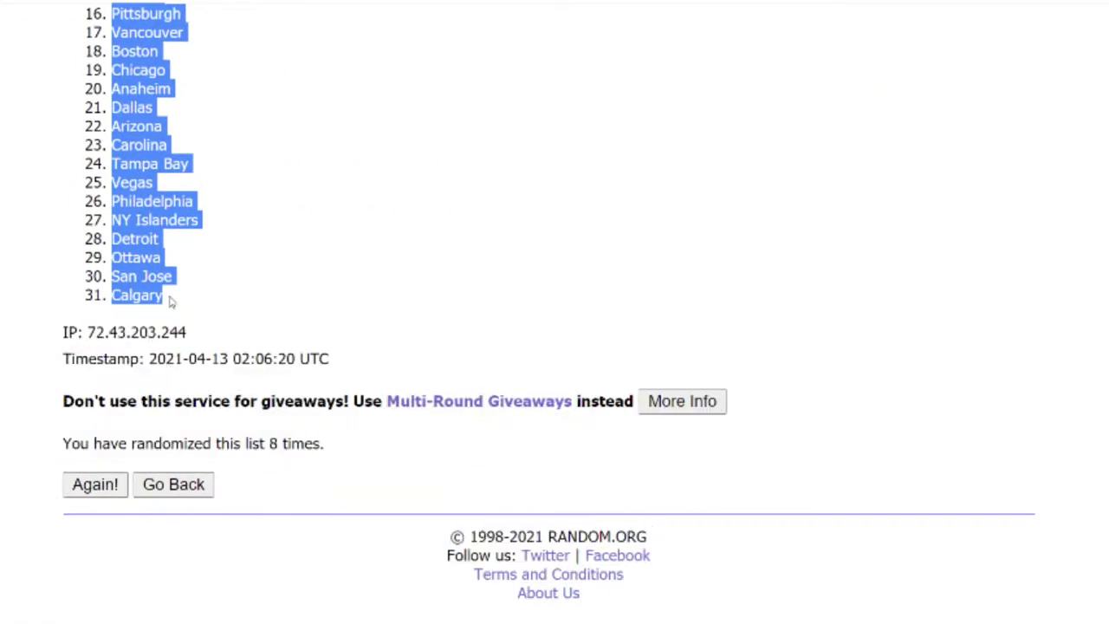
pyautogui.hotkey('ctrl', 'Tab')
pyautogui.click(392, 125)
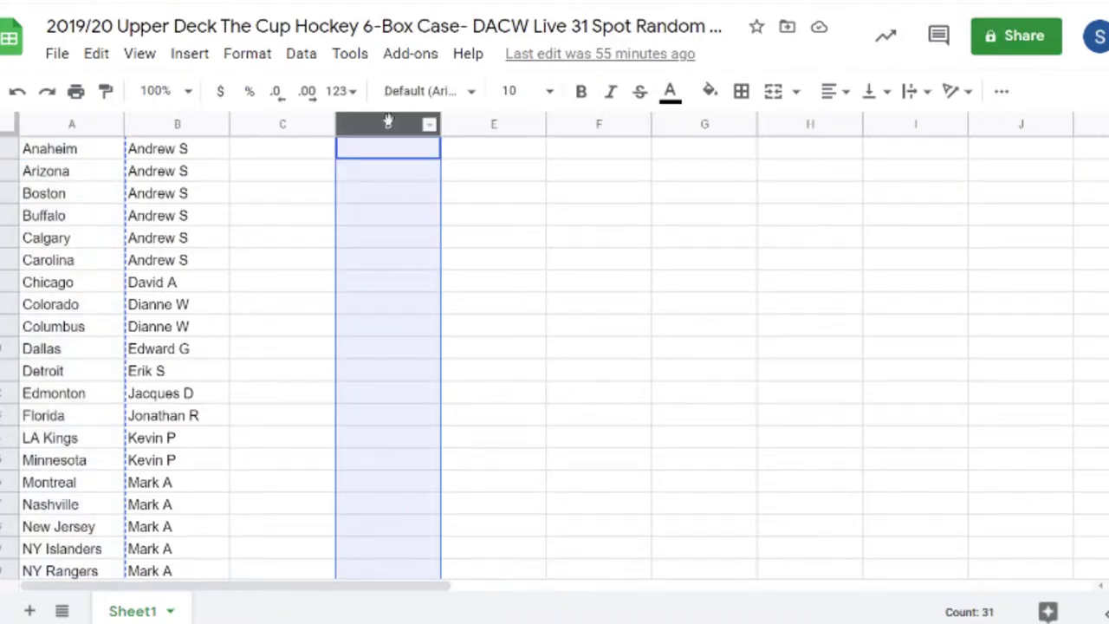
pyautogui.hotkey('ctrl', 'v')
# Copy the buyer names from column B and go back to RANDOM.ORG
pyautogui.click(173, 124)
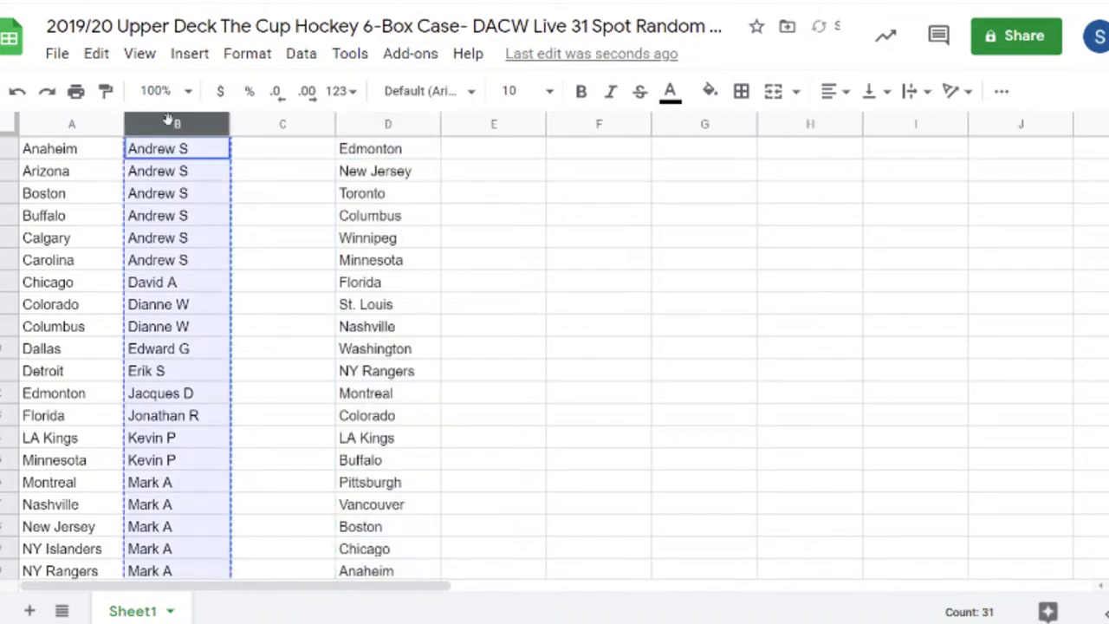
pyautogui.hotkey('ctrl', 'Tab')
pyautogui.scroll(6, 163, 275)
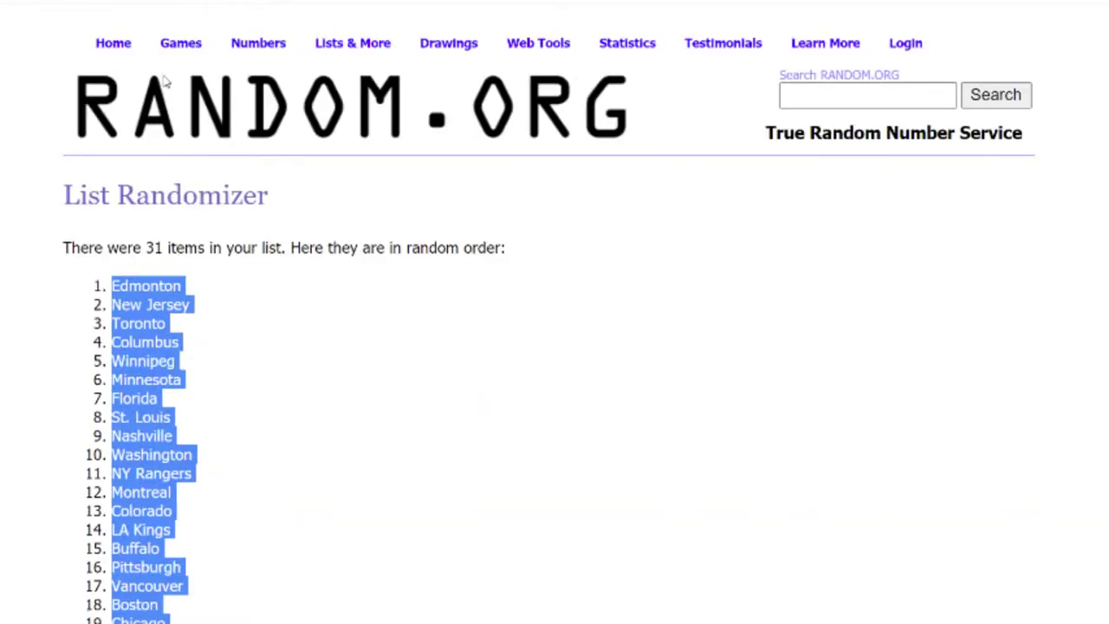
# Roll two dice in RANDOM.ORG's Dice Roller to decide the shuffle count
pyautogui.moveTo(181, 42)
pyautogui.click(187, 145)
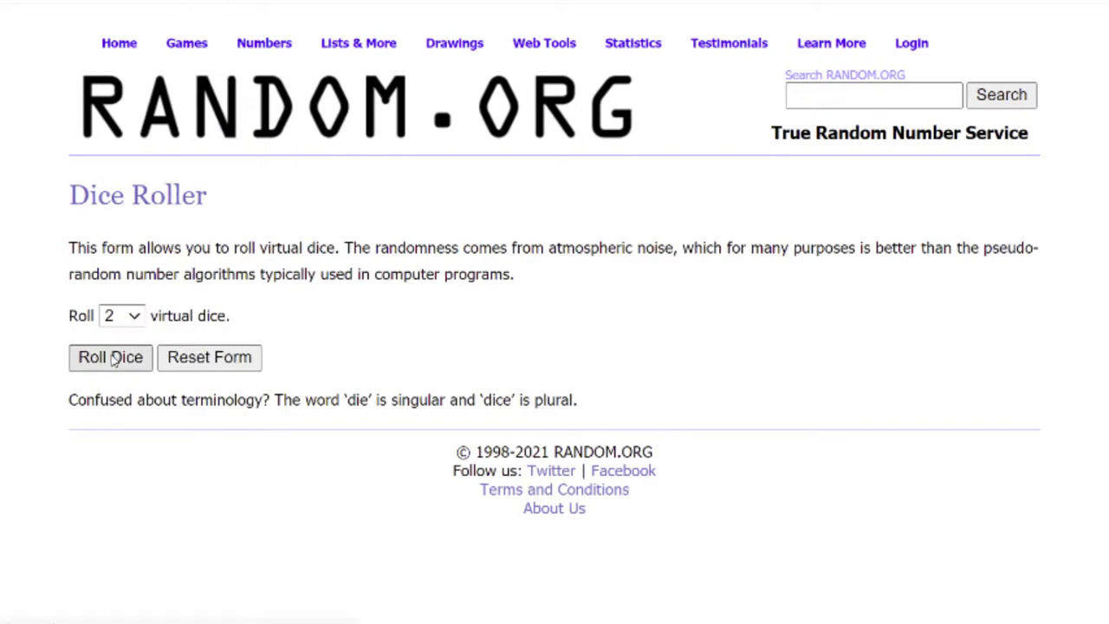
pyautogui.click(109, 355)
# Paste the 31 buyer names into the List Randomizer and shuffle them repeatedly
pyautogui.moveTo(359, 43)
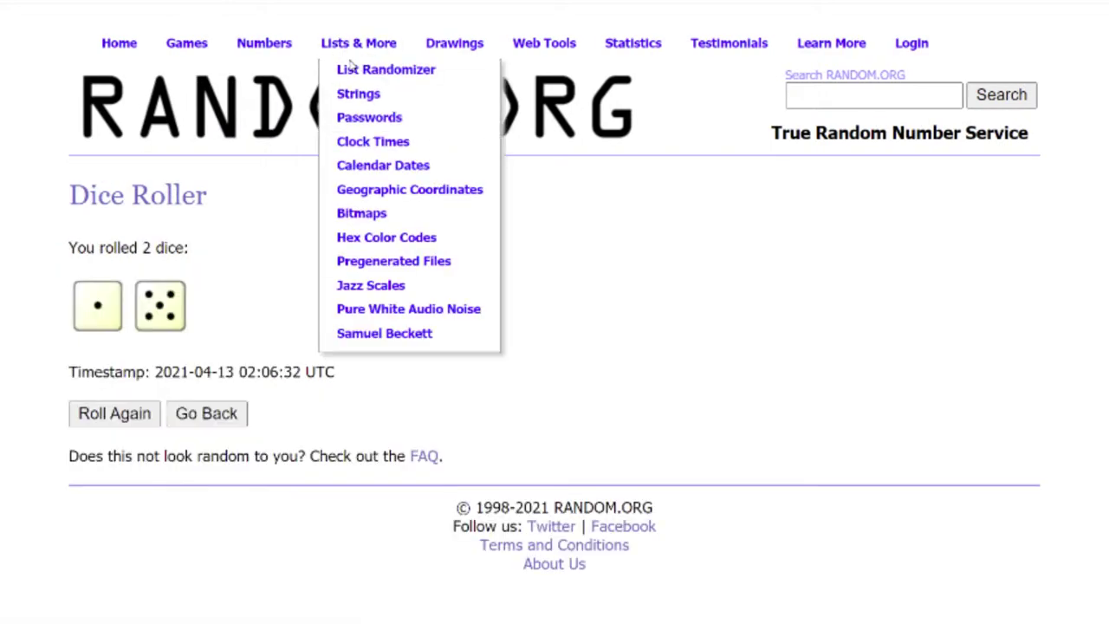
pyautogui.click(386, 69)
pyautogui.hotkey('ctrl', 'v')
pyautogui.scroll(-3, 307, 607)
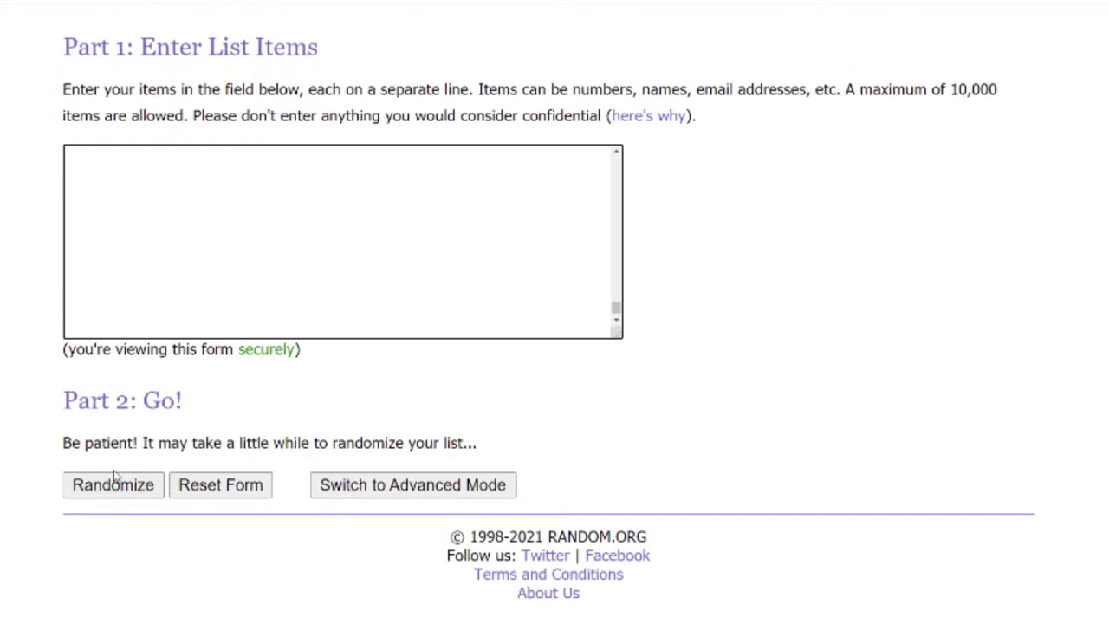
pyautogui.click(112, 412)
pyautogui.scroll(-5, 94, 487)
pyautogui.click(93, 485)
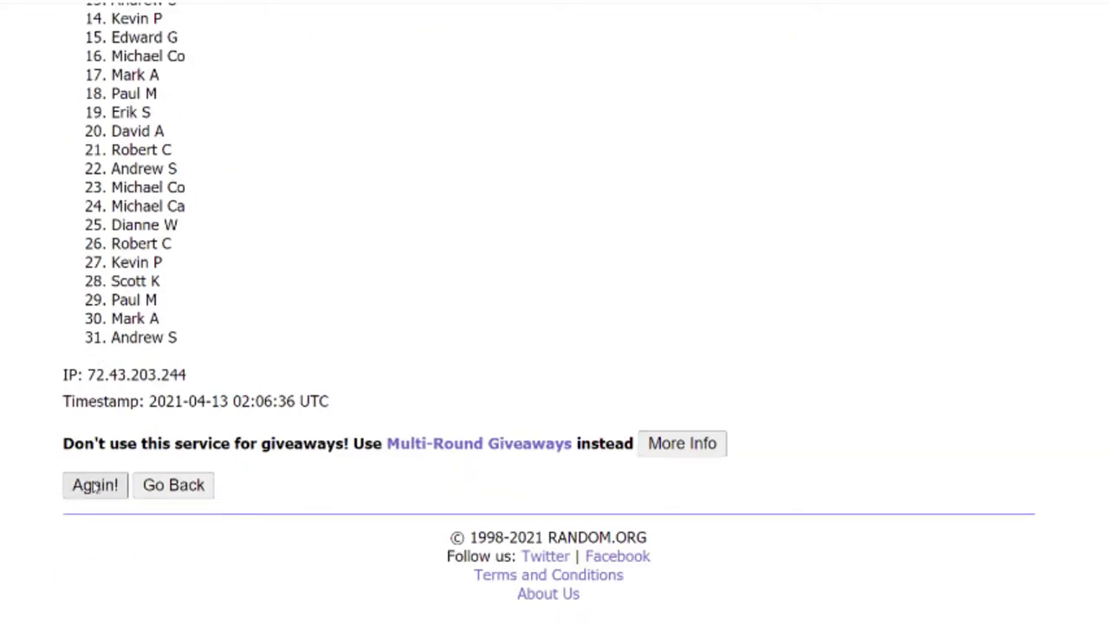
pyautogui.scroll(-5, 96, 487)
pyautogui.click(94, 485)
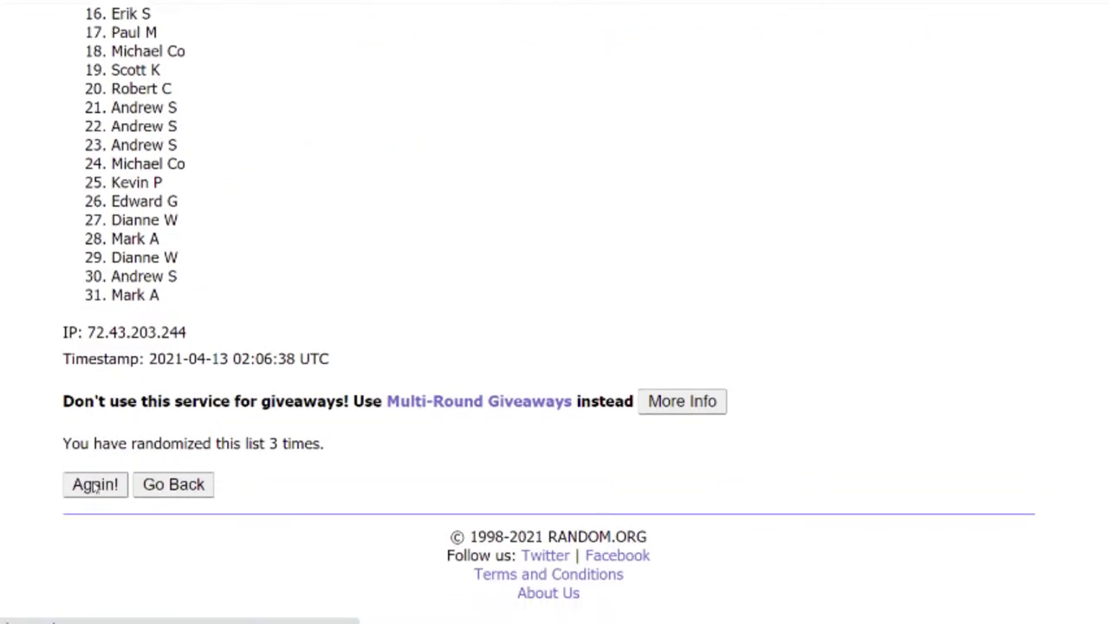
pyautogui.click(94, 485)
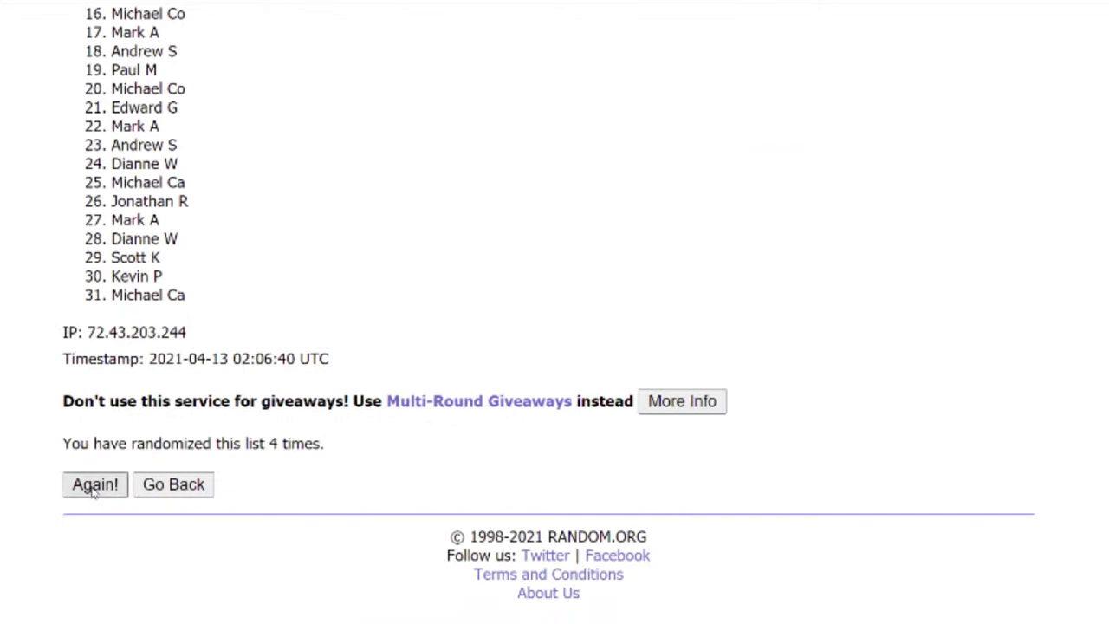
pyautogui.click(94, 485)
pyautogui.scroll(-5, 91, 501)
pyautogui.click(93, 485)
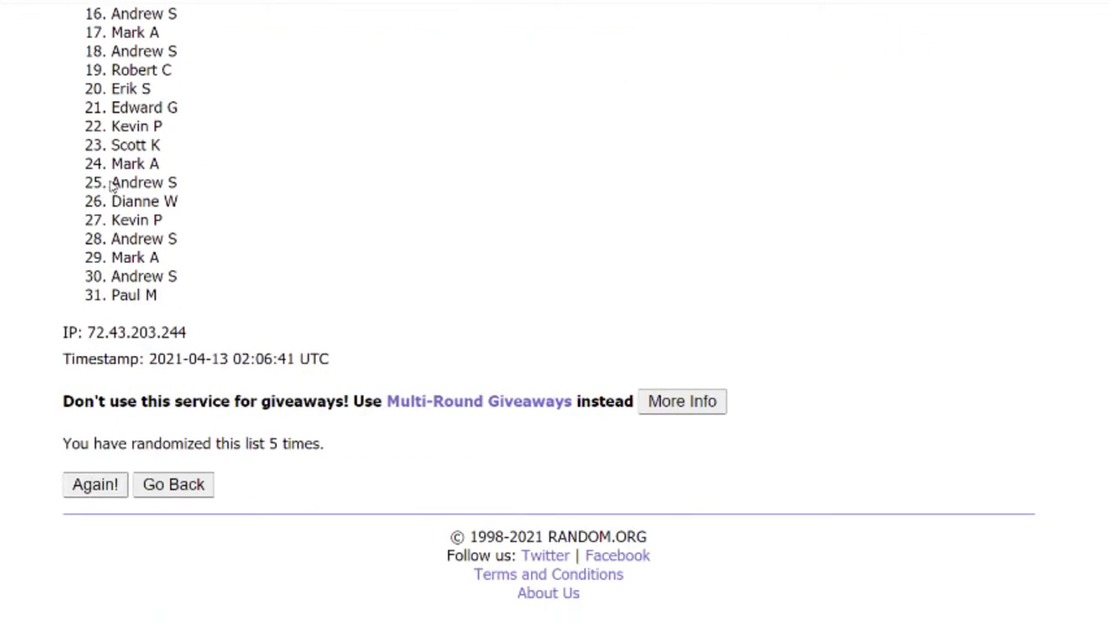
pyautogui.click(94, 485)
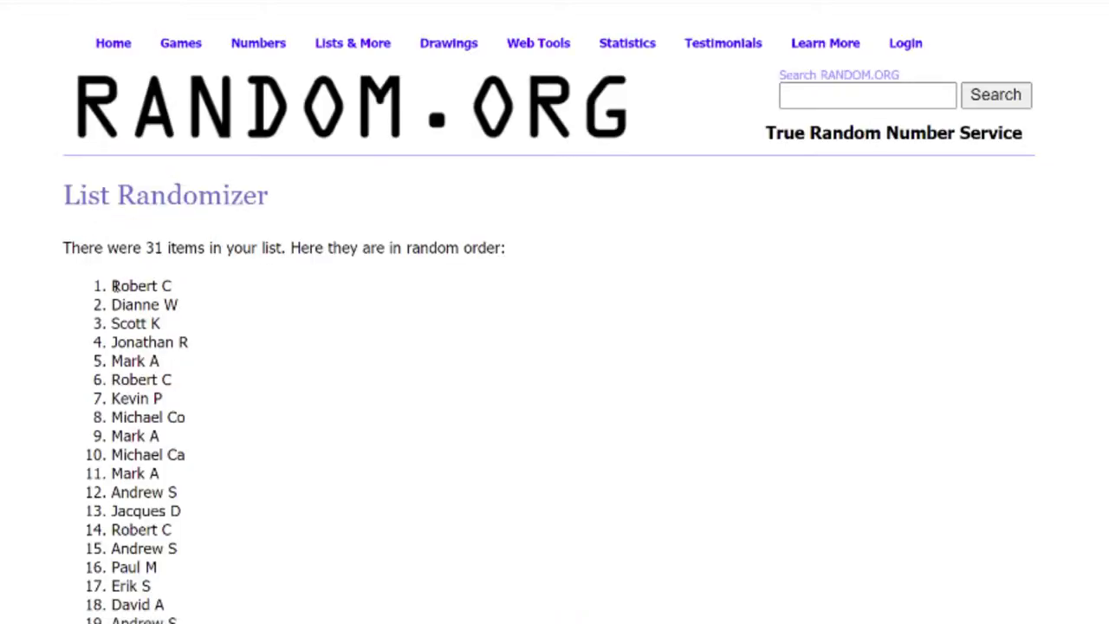
# Paste the shuffled buyer names into column E beside the shuffled teams
pyautogui.moveTo(109, 287); pyautogui.dragTo(170, 297)
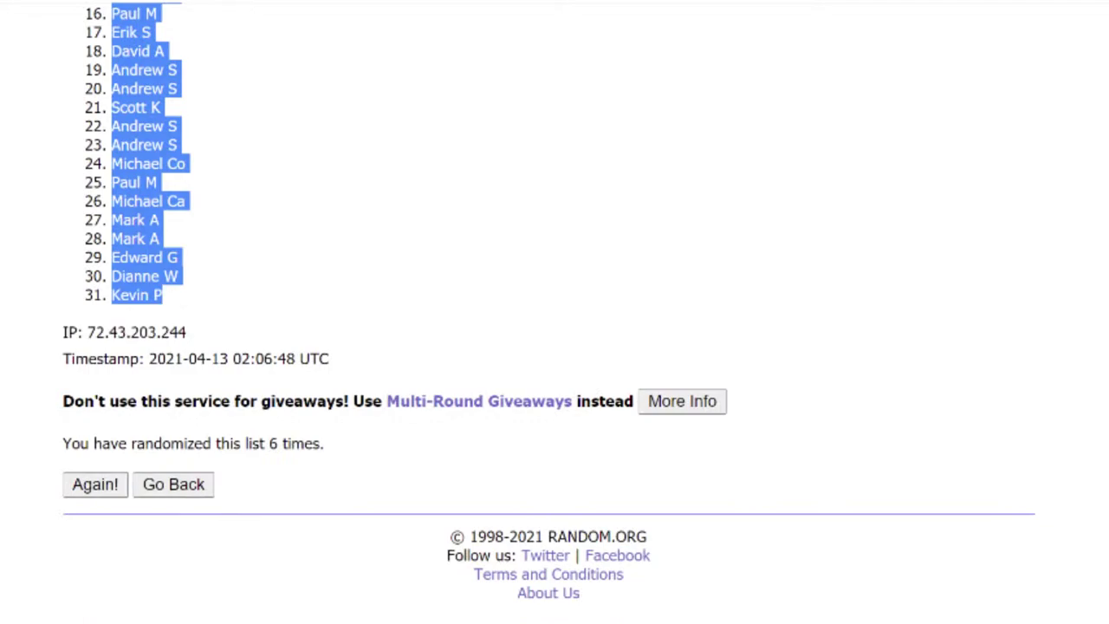
pyautogui.hotkey('alt', 'Tab')
pyautogui.click(494, 148)
pyautogui.write('Robert C Dianne W Scott K Jonathan R Mark A Robert C Kevin P Michael Co Mark A Michael Ca Mark A Andrew S Jacques D Robert C Andrew S Paul M Erik S David A Andrew S Andrew S Scott K Andrew S Andrew S Michael Co Paul M Michael Ca Mark A Mark A Edward G Dianne W Kevin P')
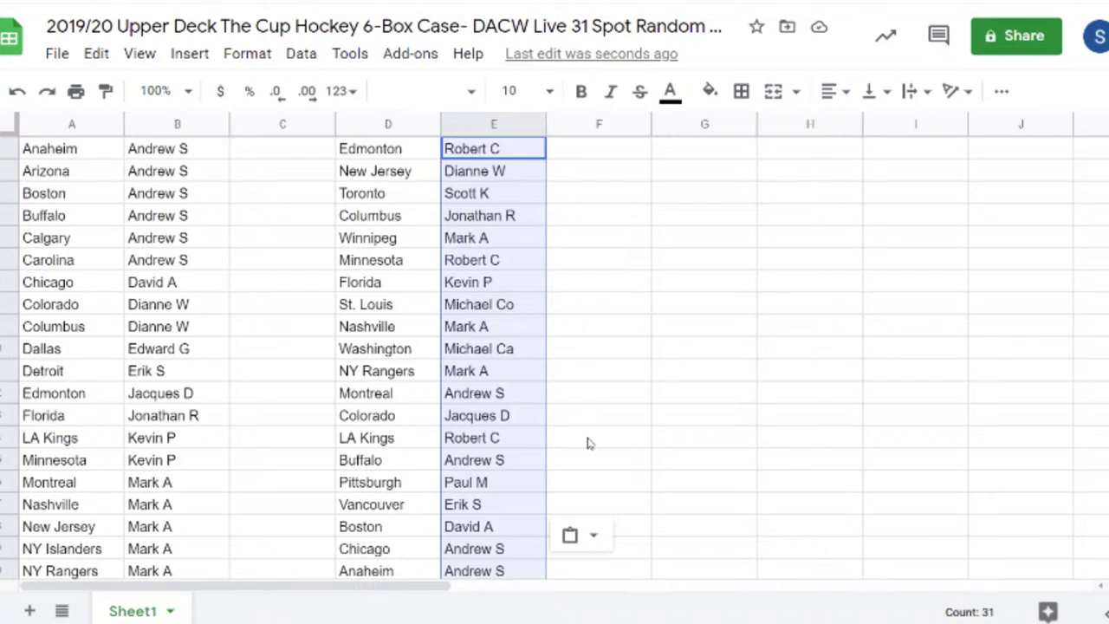
pyautogui.click(596, 509)
pyautogui.scroll(-3, 604, 472)
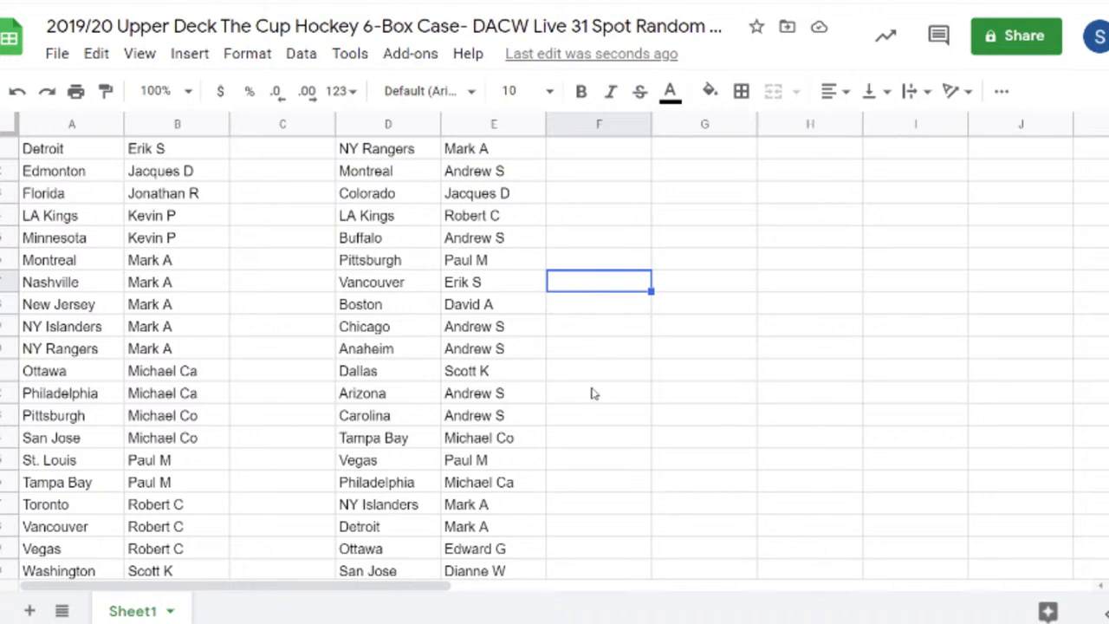
pyautogui.click(598, 442)
pyautogui.scroll(-2, 598, 447)
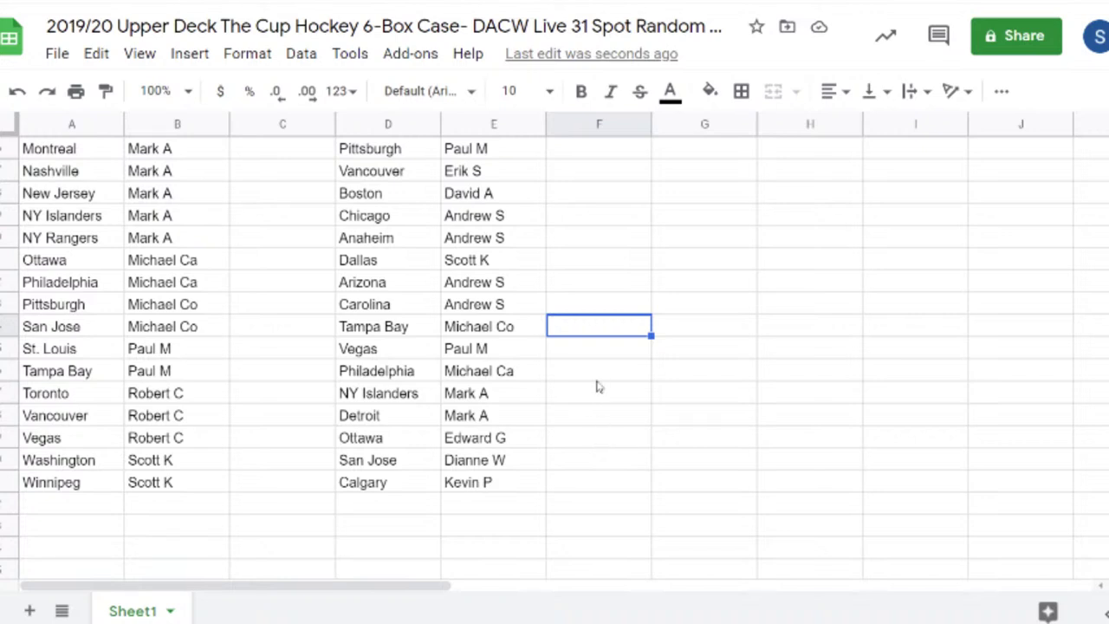
pyautogui.click(591, 447)
pyautogui.scroll(5, 591, 452)
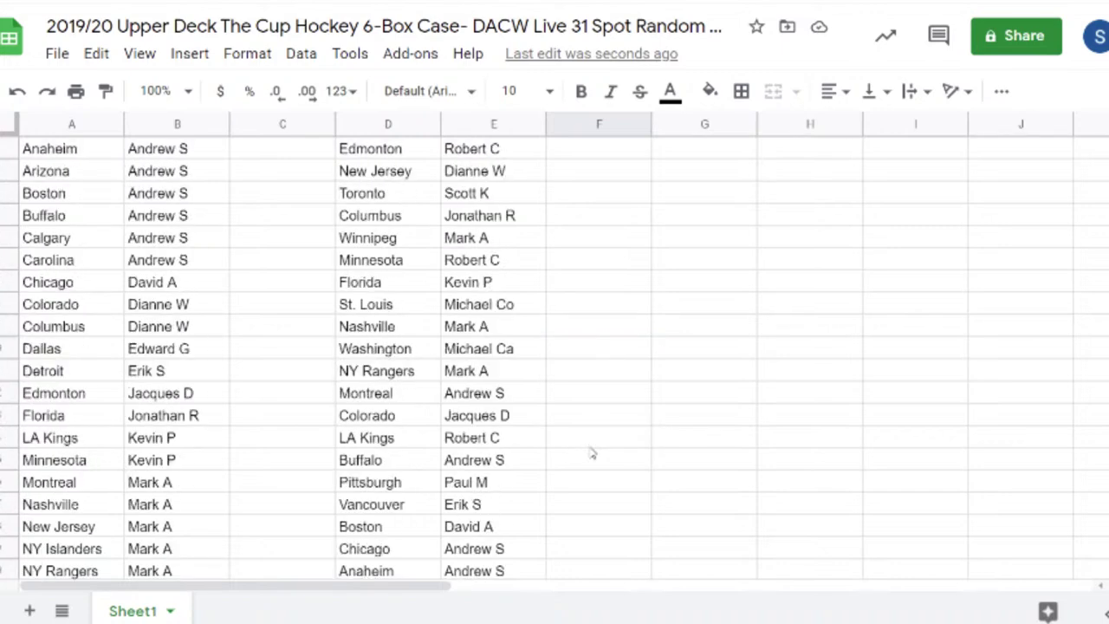
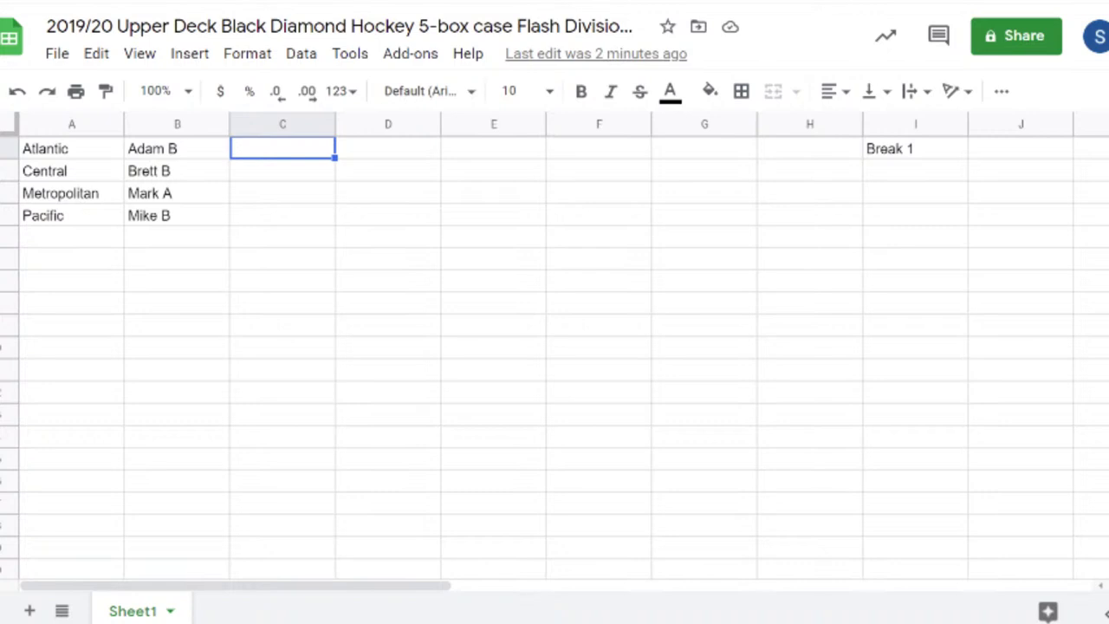
# Copy the four division names from column A and return to the RANDOM.ORG page
pyautogui.click(351, 286)
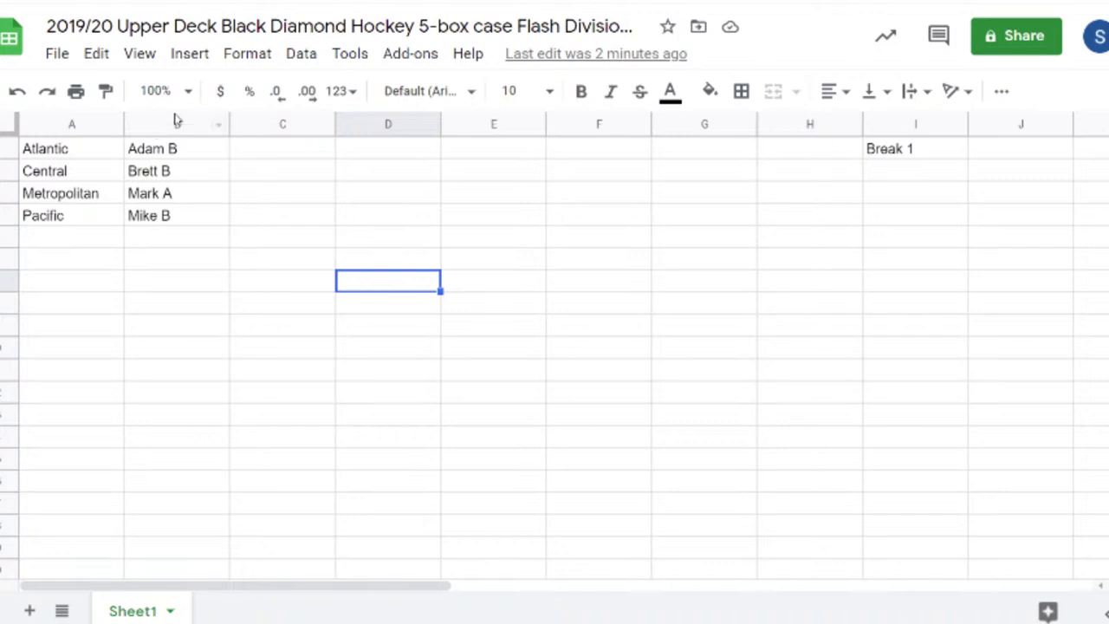
pyautogui.click(69, 125)
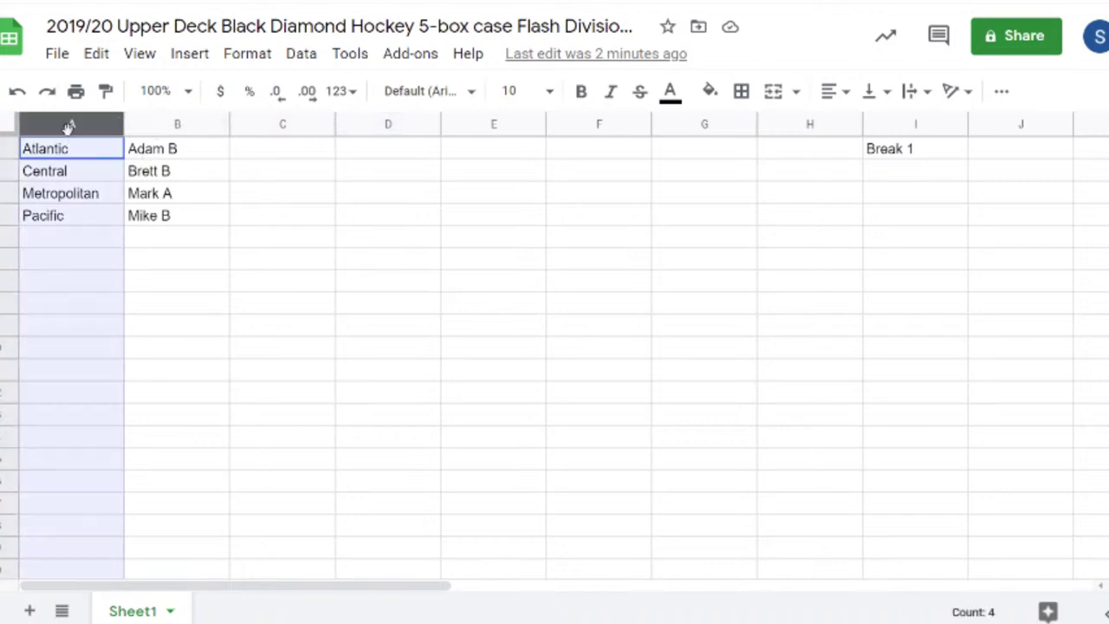
pyautogui.hotkey('ctrl', 'c')
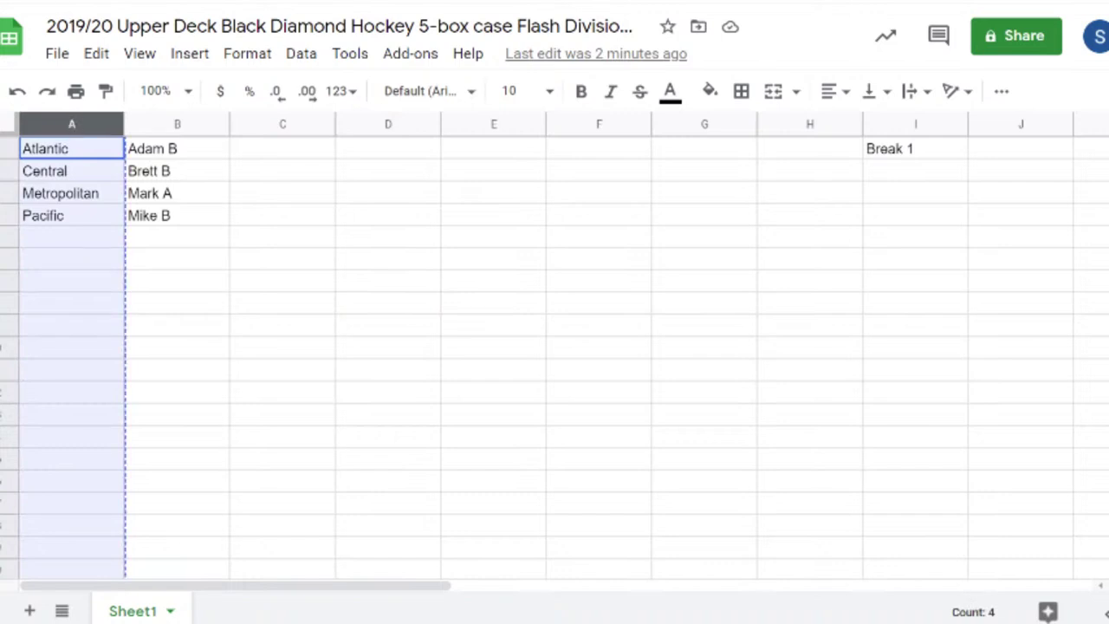
pyautogui.hotkey('ctrl', 'Tab')
pyautogui.click(111, 357)
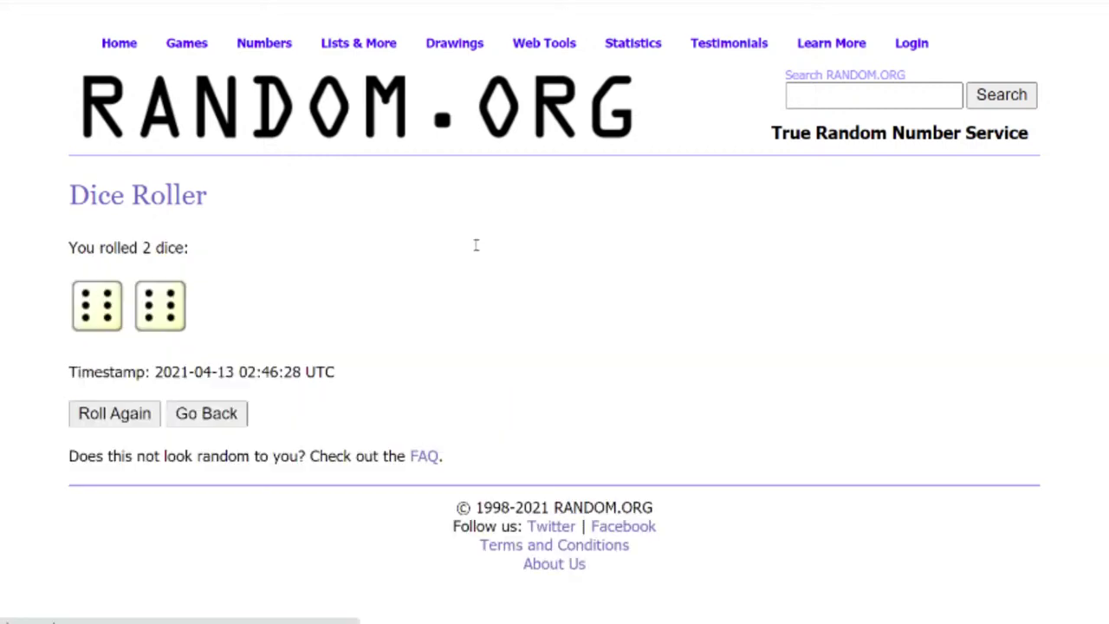
# Randomize the pasted four divisions in RANDOM.ORG's List Randomizer
pyautogui.moveTo(322, 54)
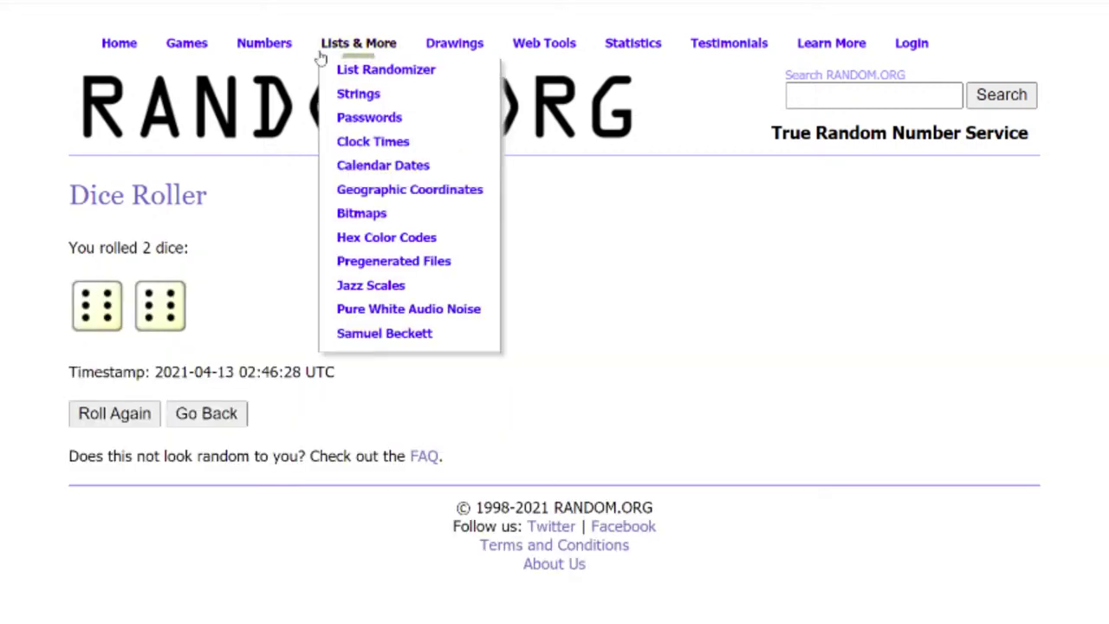
pyautogui.click(386, 73)
pyautogui.scroll(-3, 87, 468)
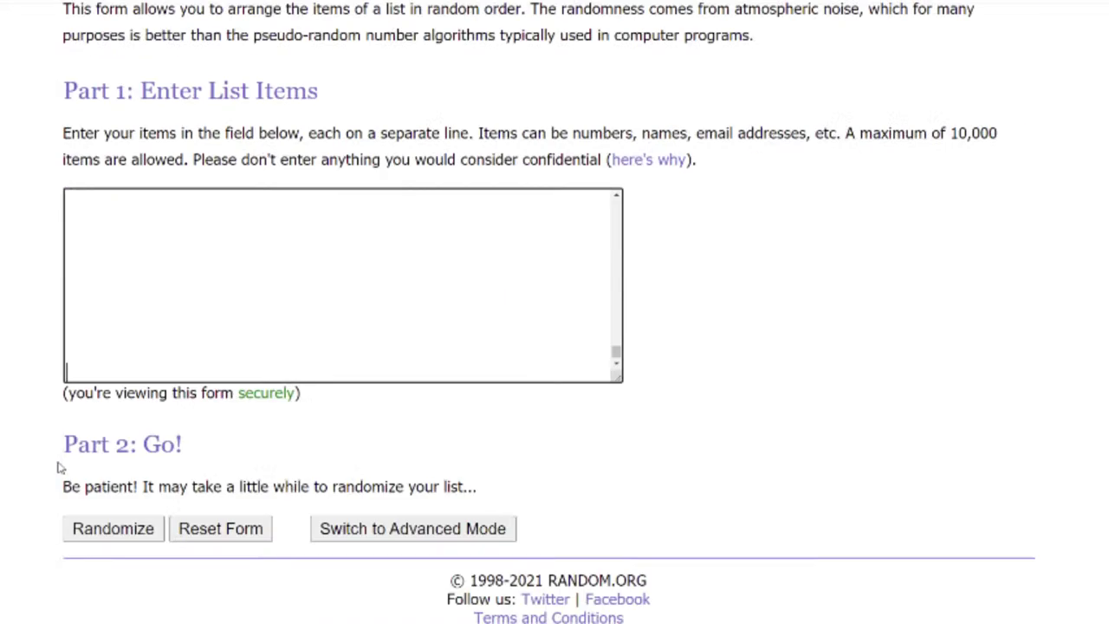
pyautogui.click(109, 487)
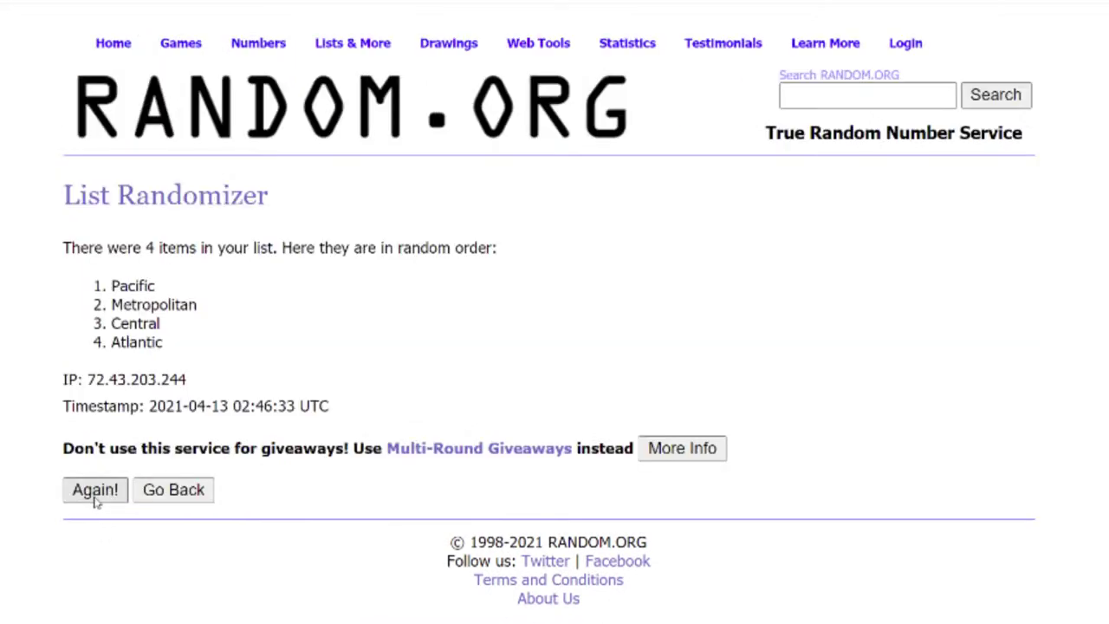
# Reshuffle the divisions until they read Central, Metropolitan, Atlantic, Pacific, then select the list
pyautogui.click(95, 494)
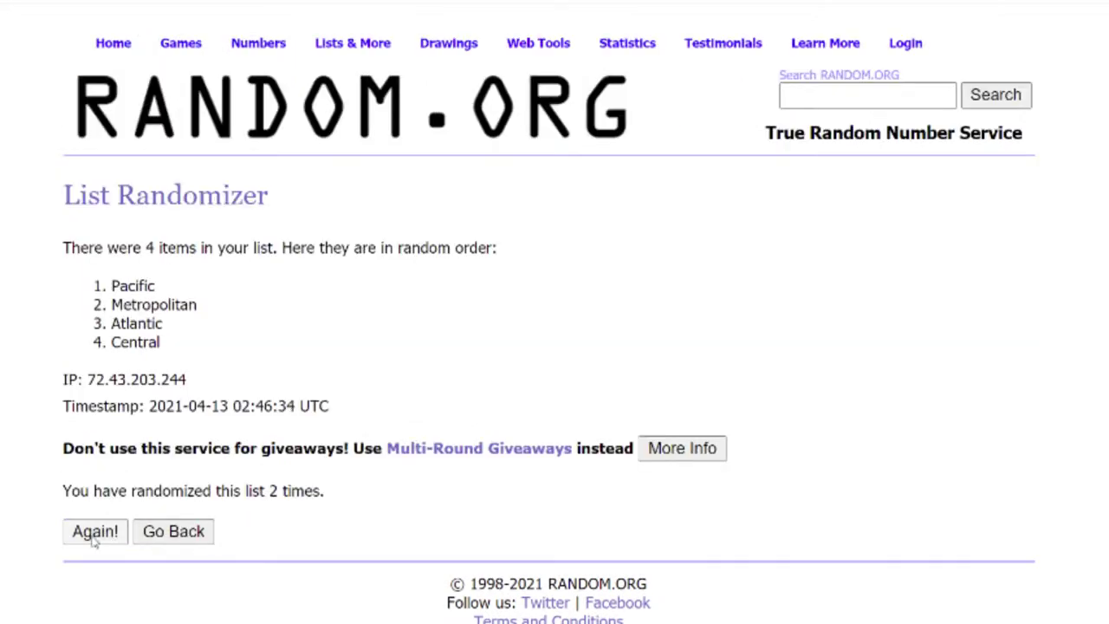
pyautogui.click(94, 536)
pyautogui.click(93, 536)
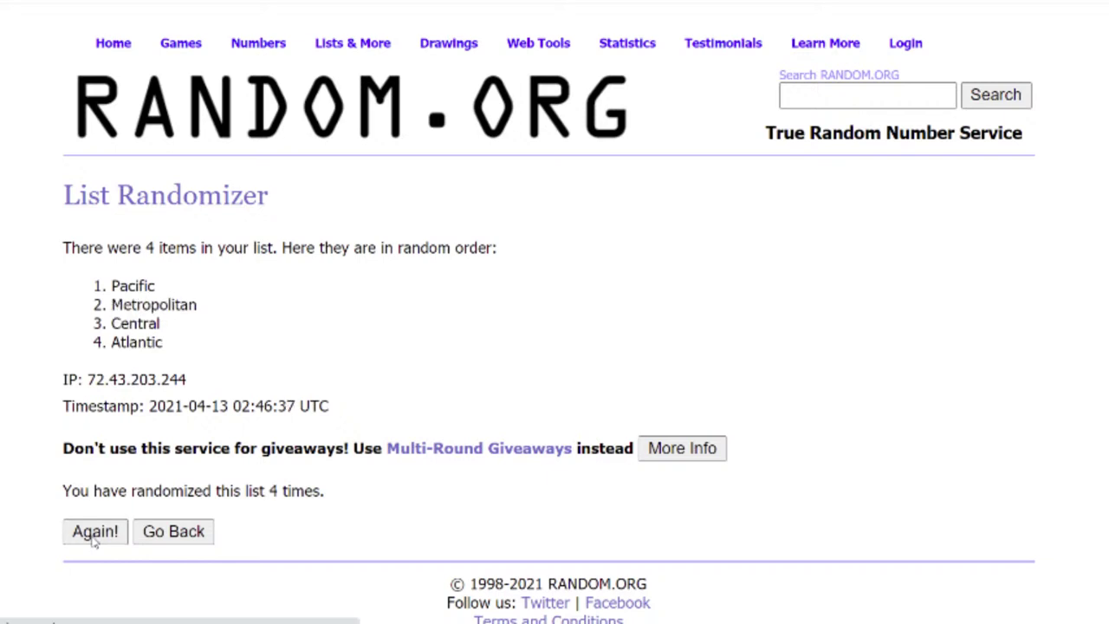
pyautogui.click(94, 535)
pyautogui.click(94, 536)
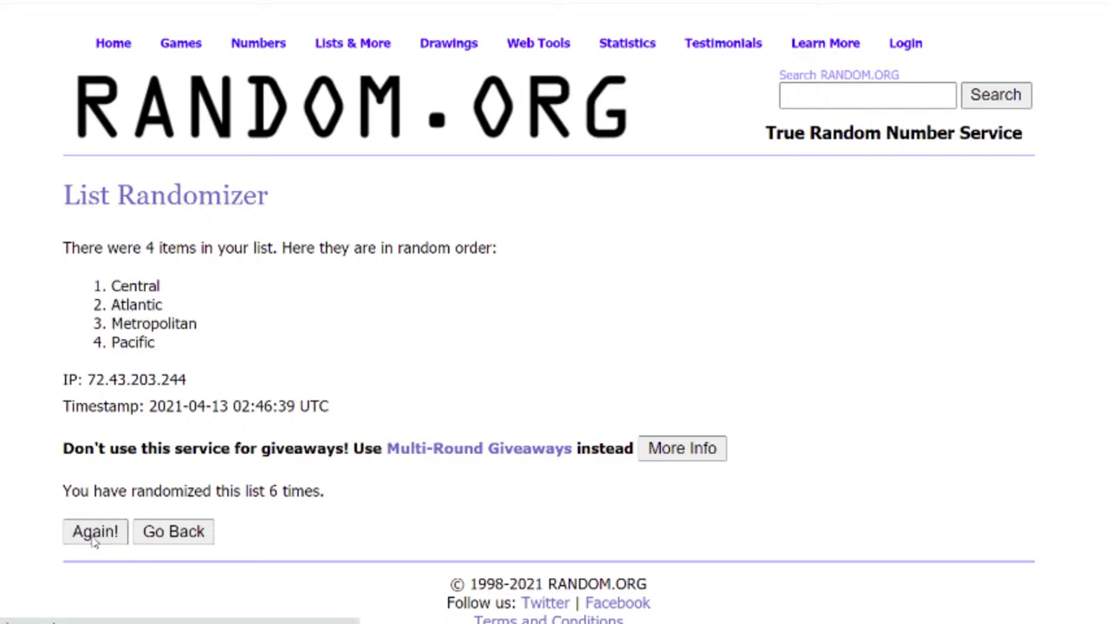
pyautogui.click(93, 533)
pyautogui.click(94, 533)
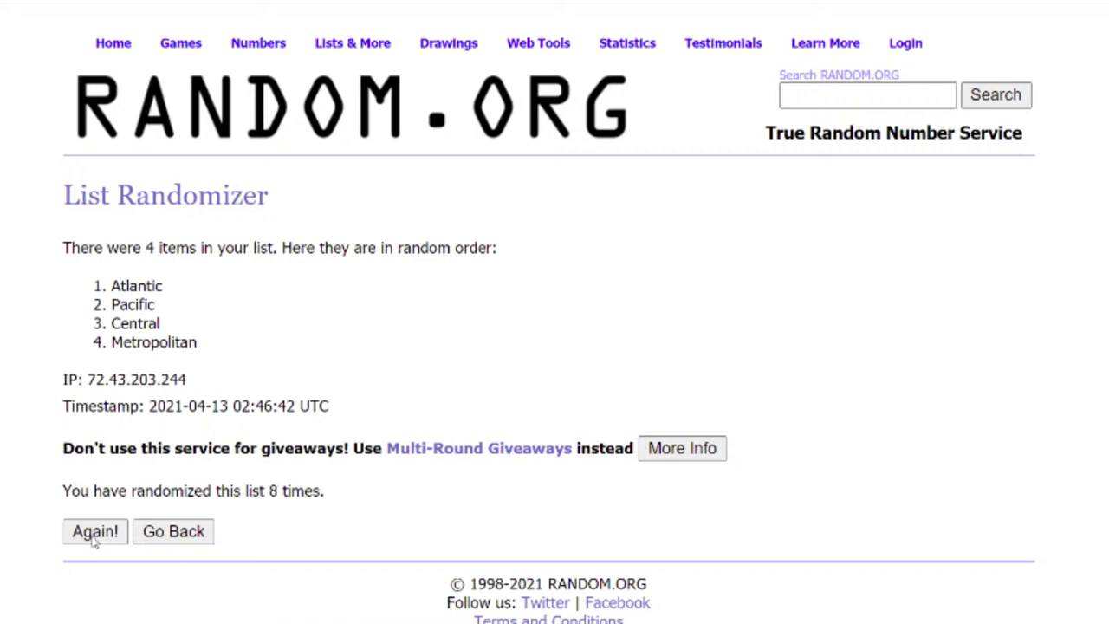
pyautogui.click(94, 534)
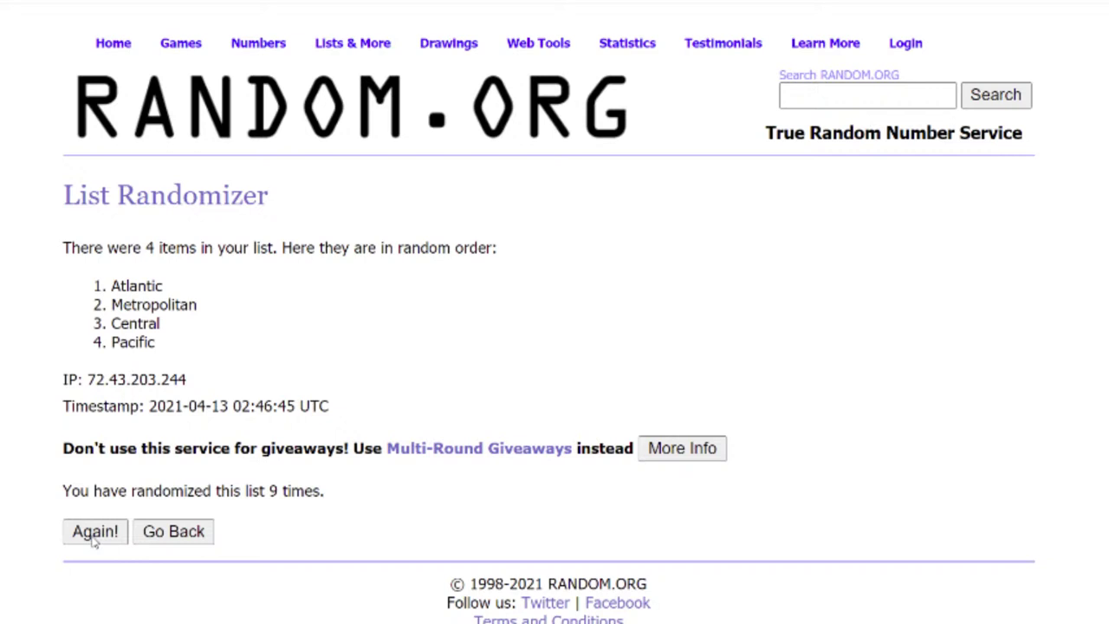
pyautogui.click(93, 533)
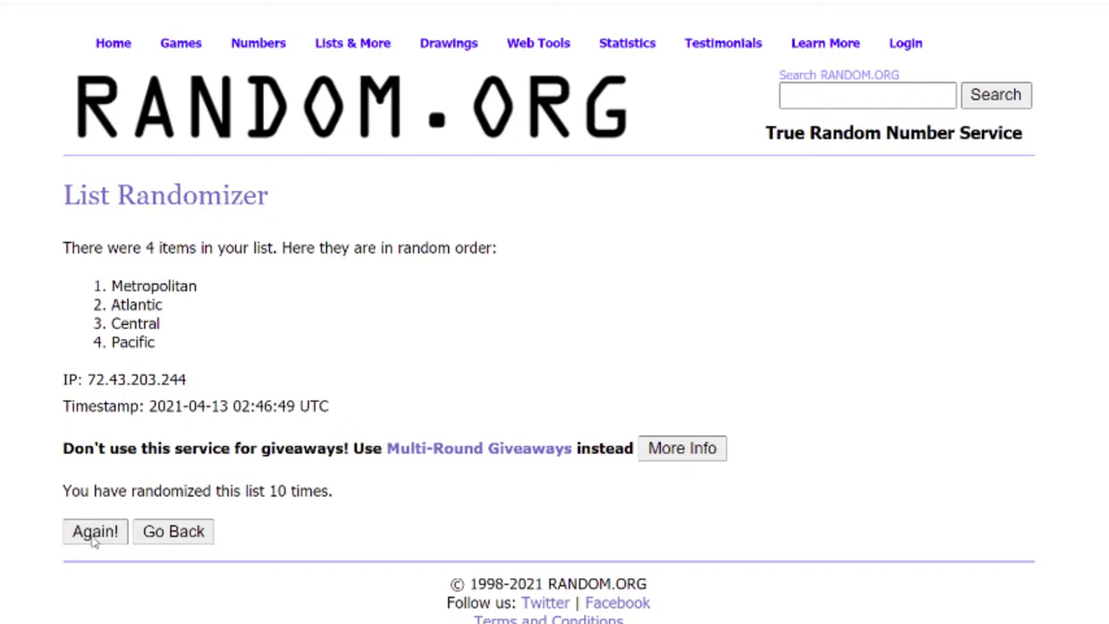
pyautogui.click(94, 534)
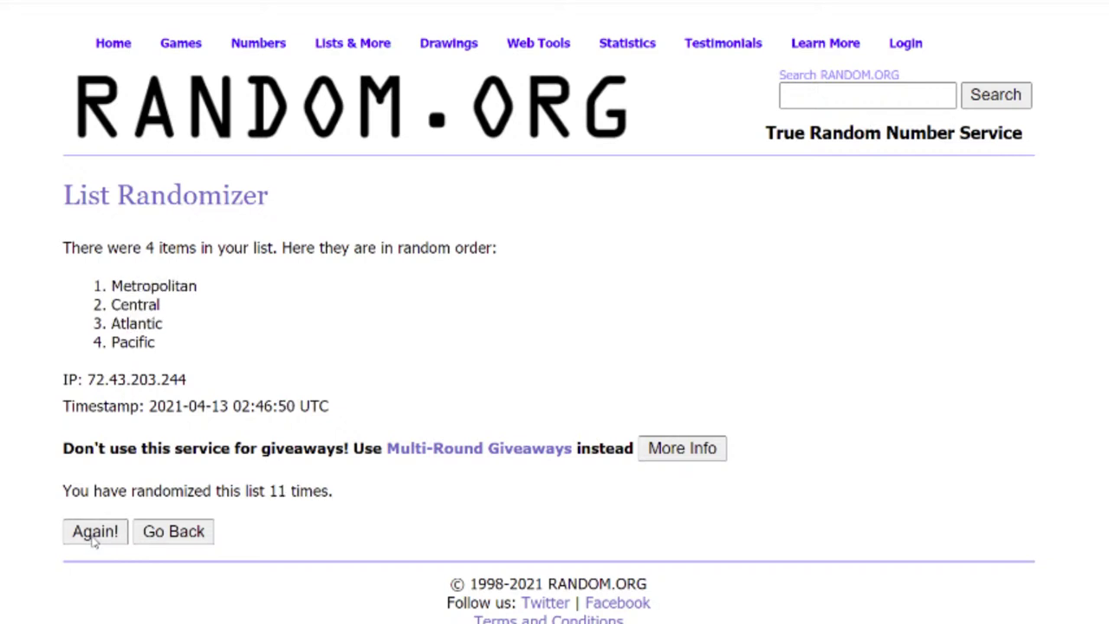
pyautogui.click(94, 533)
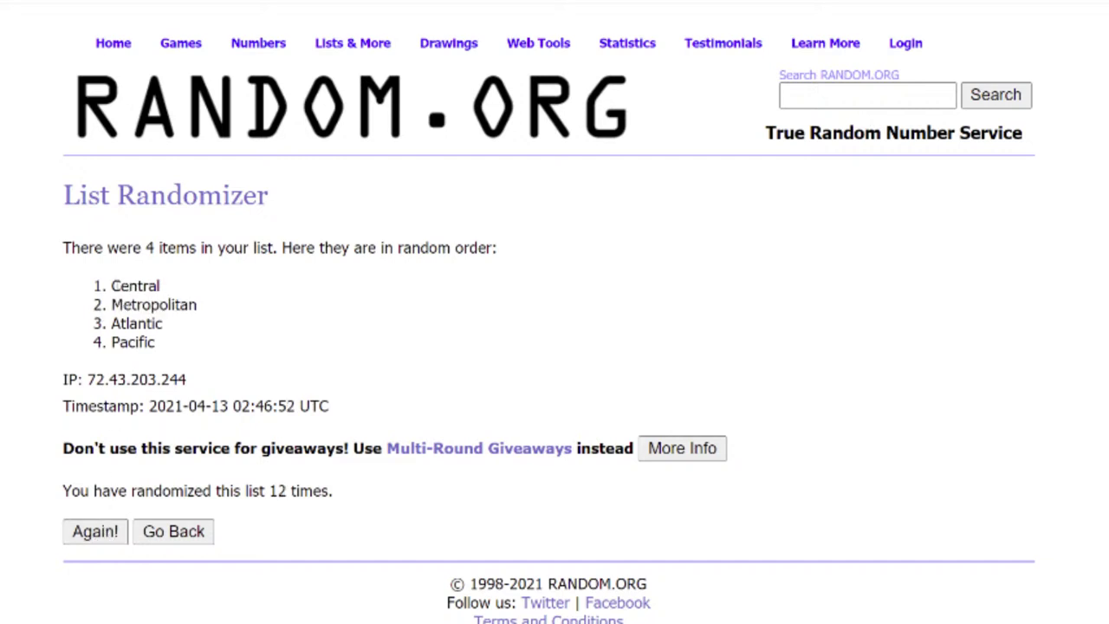
pyautogui.moveTo(111, 284); pyautogui.dragTo(164, 344)
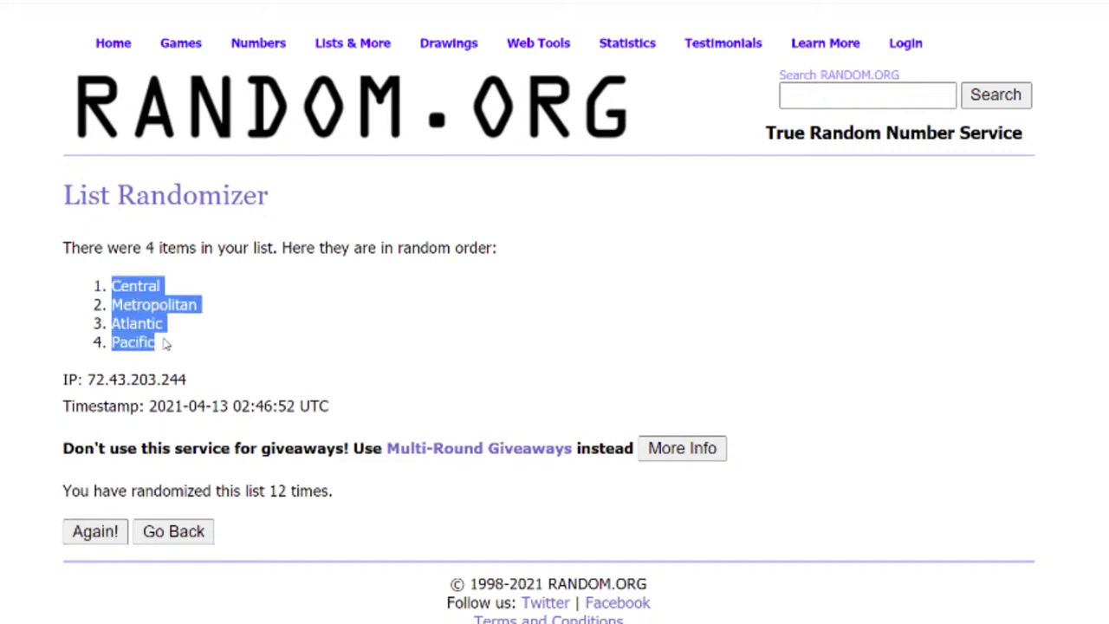
# Paste the shuffled divisions into column D (D1:D4)
pyautogui.hotkey('alt', 'Tab')
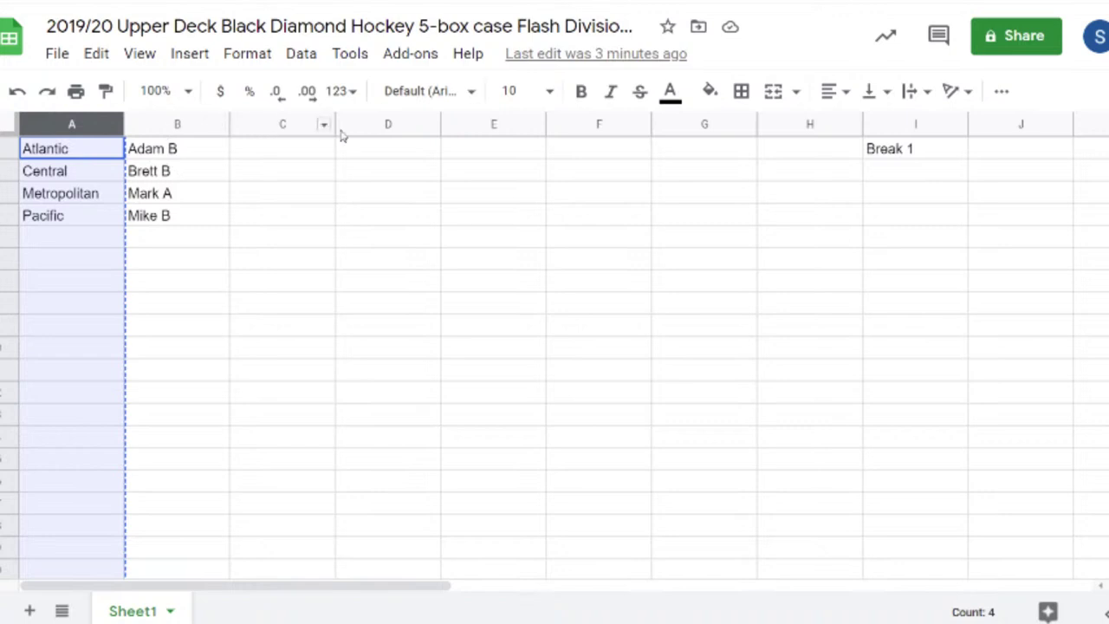
pyautogui.click(390, 124)
pyautogui.hotkey('ctrl', 'v')
# Change the title's year from 2019/20 to 2020/21 and copy column B's participant names
pyautogui.click(86, 26)
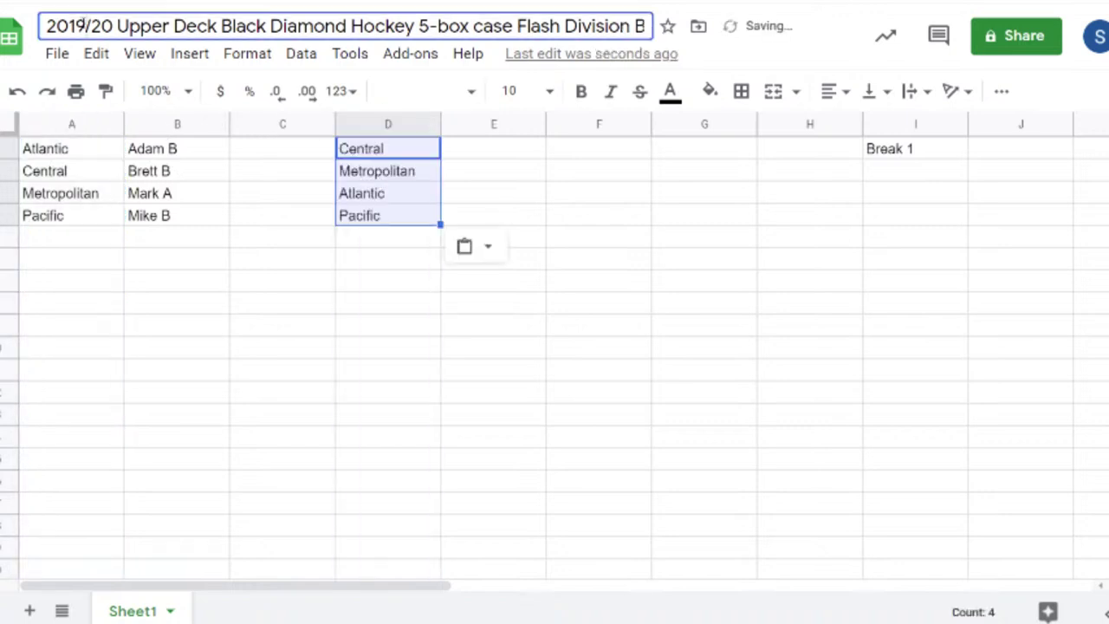
pyautogui.press('BackSpace')
pyautogui.press('BackSpace')
pyautogui.write('20')
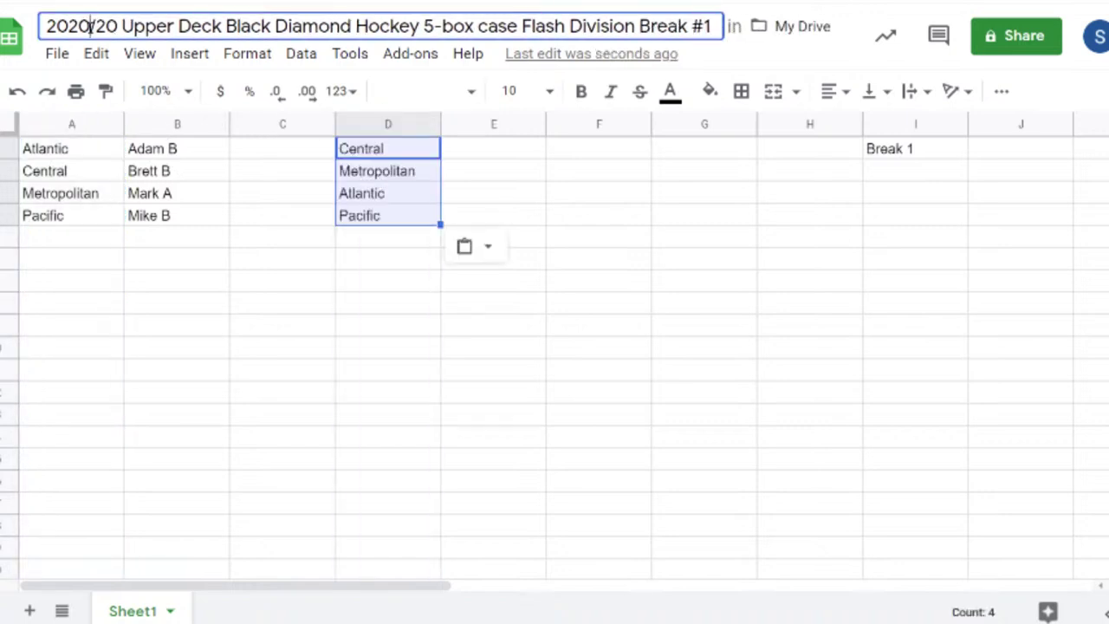
pyautogui.press('Right')
pyautogui.press('Right')
pyautogui.press('Right')
pyautogui.press('BackSpace')
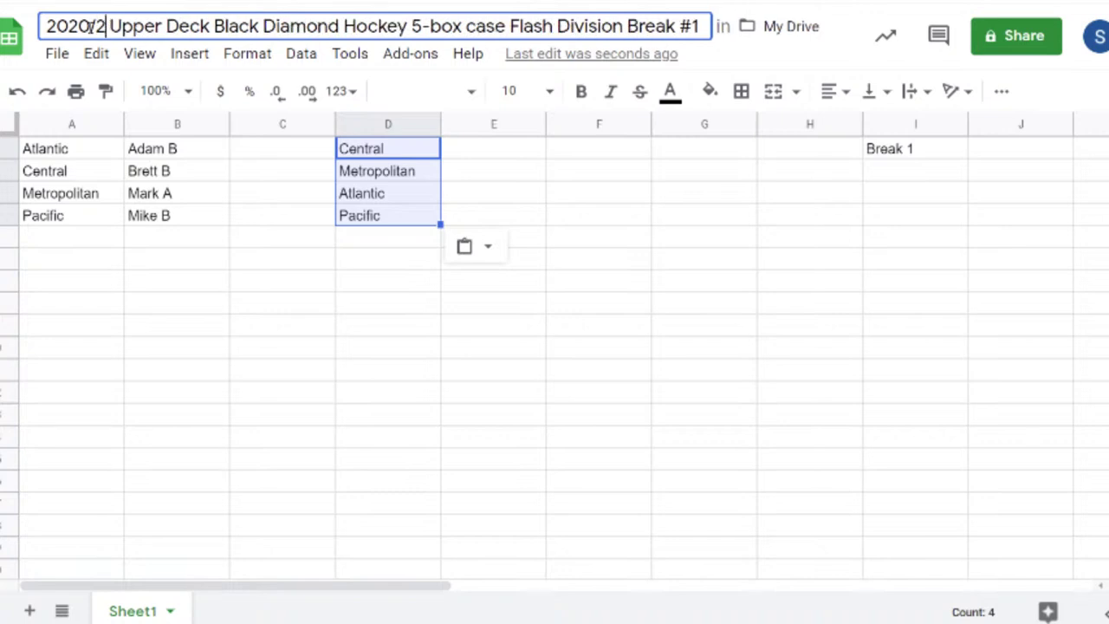
pyautogui.write('1')
pyautogui.click(370, 305)
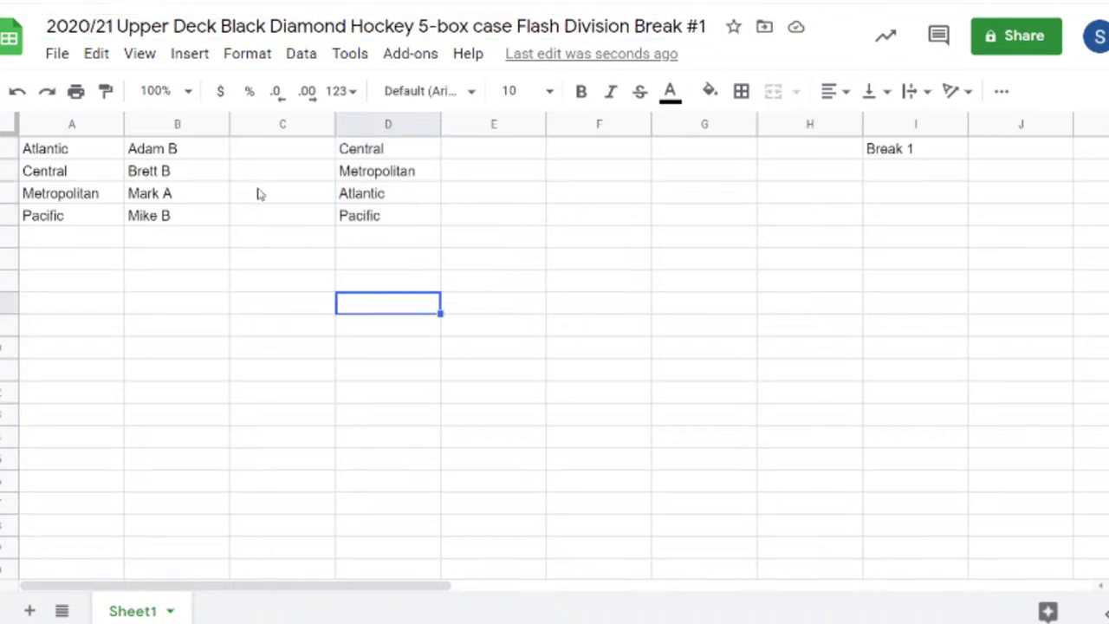
pyautogui.click(168, 126)
pyautogui.hotkey('ctrl', 'c')
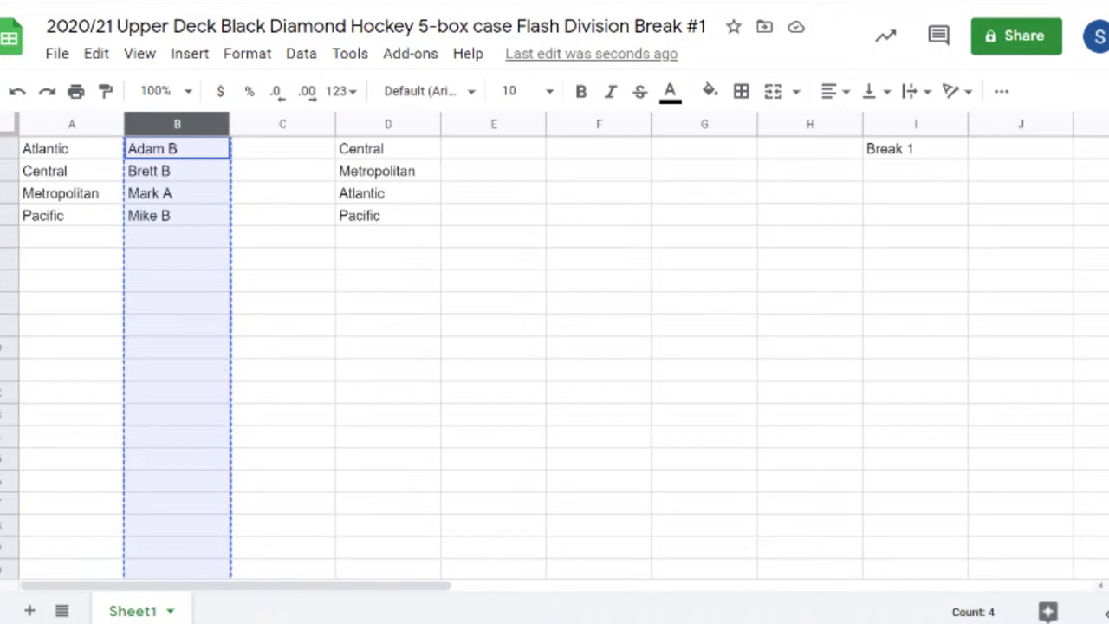
# Roll the dice on RANDOM.ORG's Dice Roller page
pyautogui.hotkey('ctrl', 'Tab')
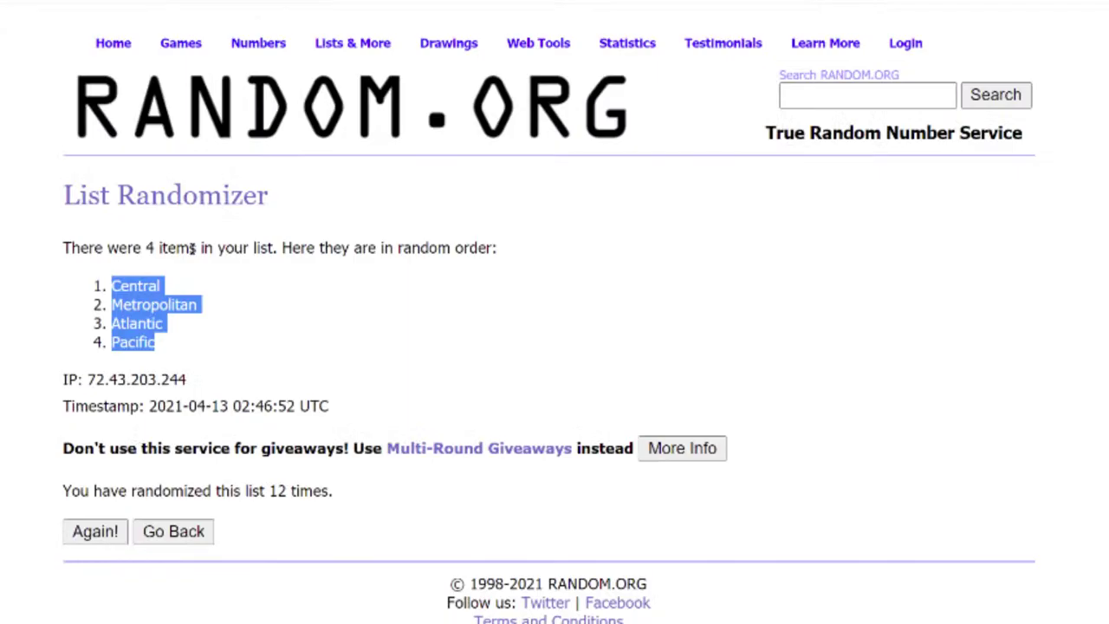
pyautogui.moveTo(173, 45)
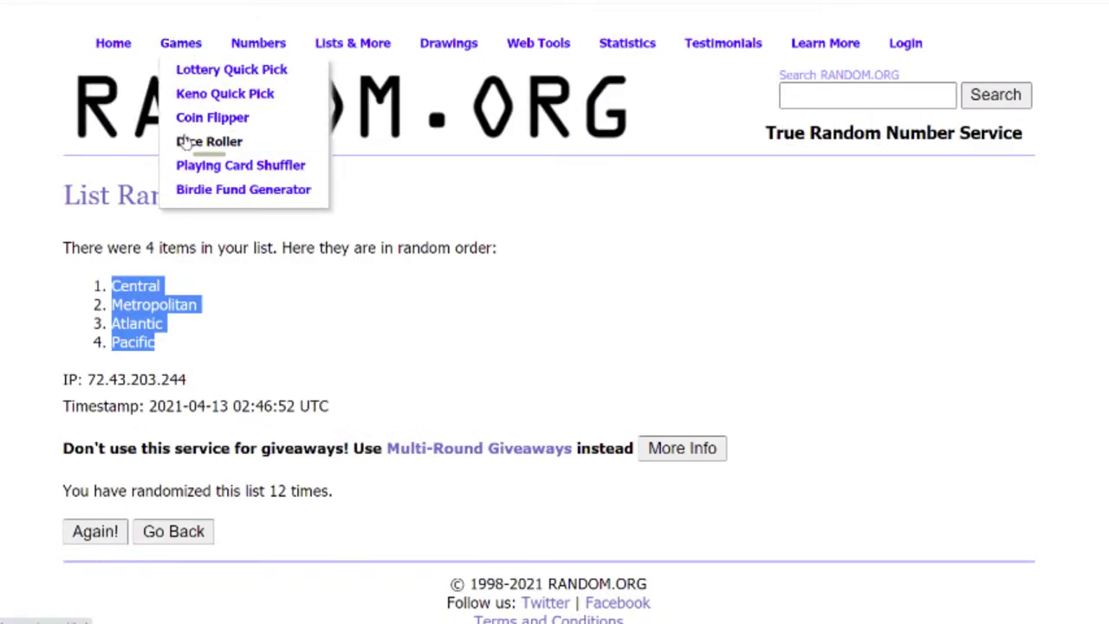
pyautogui.click(184, 141)
pyautogui.click(97, 365)
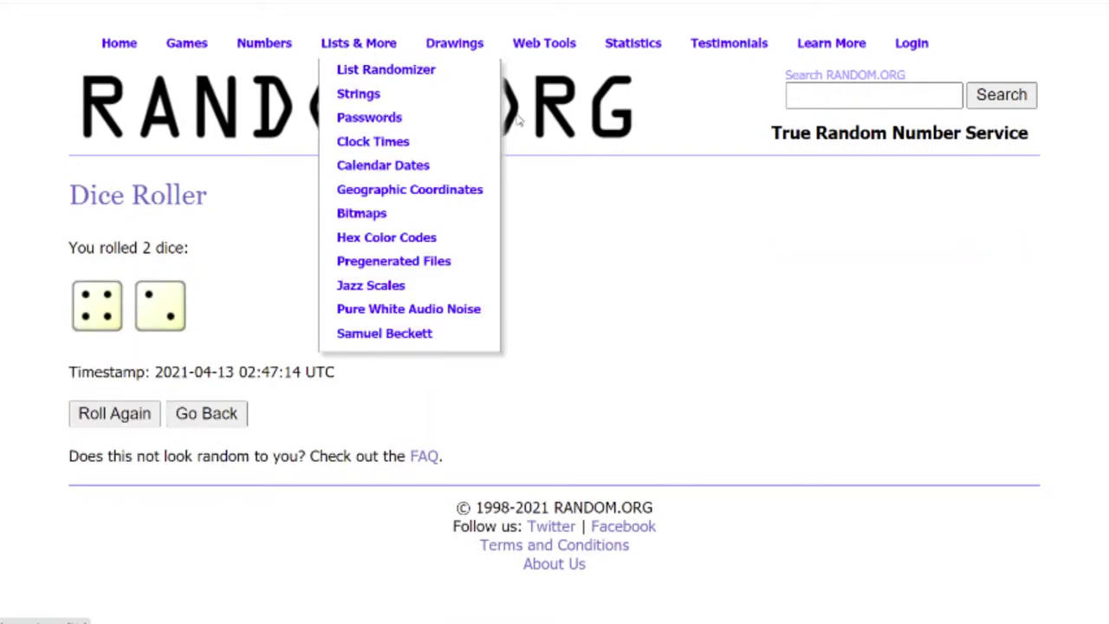
# Randomize the pasted participant names in the List Randomizer, reshuffling them several times
pyautogui.click(353, 68)
pyautogui.scroll(-3, 123, 493)
pyautogui.click(84, 488)
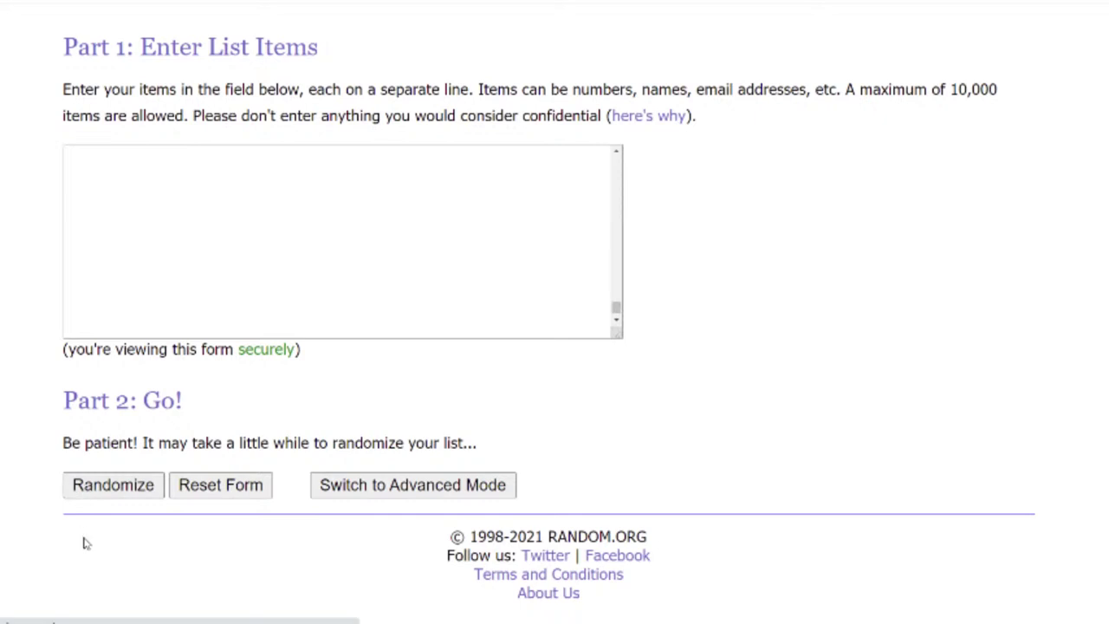
pyautogui.click(95, 488)
pyautogui.click(97, 534)
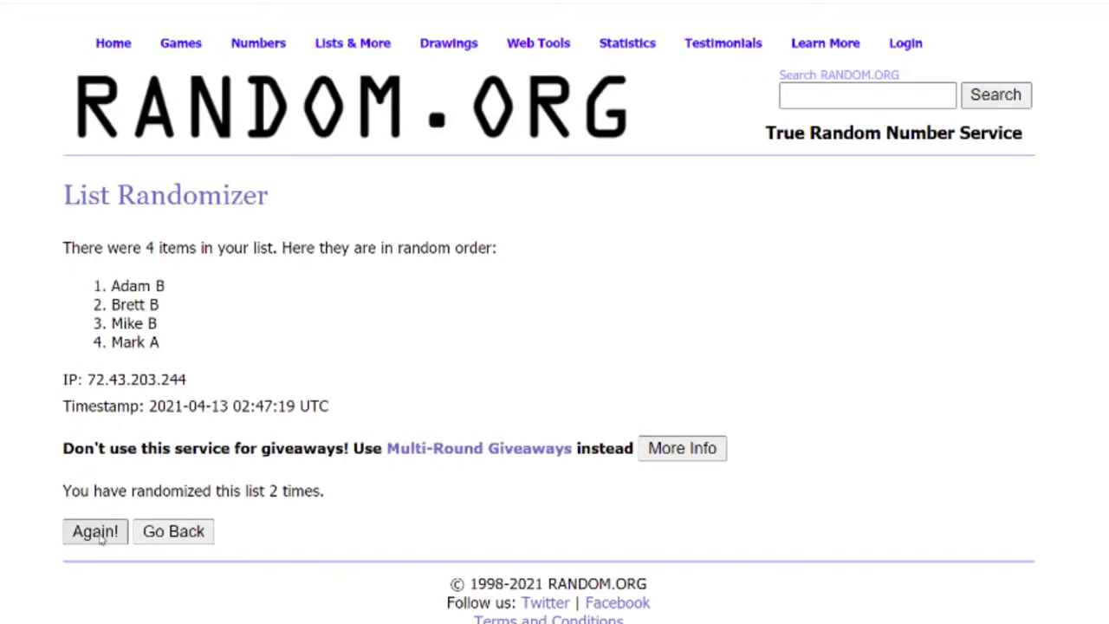
pyautogui.click(97, 533)
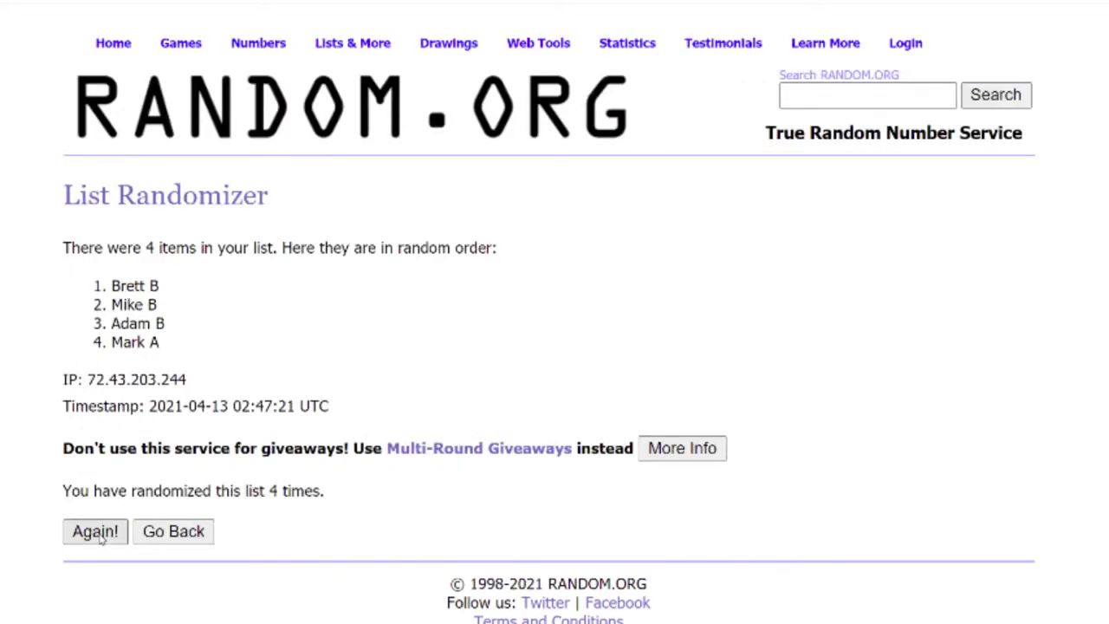
pyautogui.click(97, 533)
pyautogui.click(97, 533)
# Copy the four shuffled names and paste them into column E (E1:E4)
pyautogui.moveTo(119, 266); pyautogui.dragTo(170, 348)
pyautogui.hotkey('ctrl', 'c')
pyautogui.hotkey('alt', 'Tab')
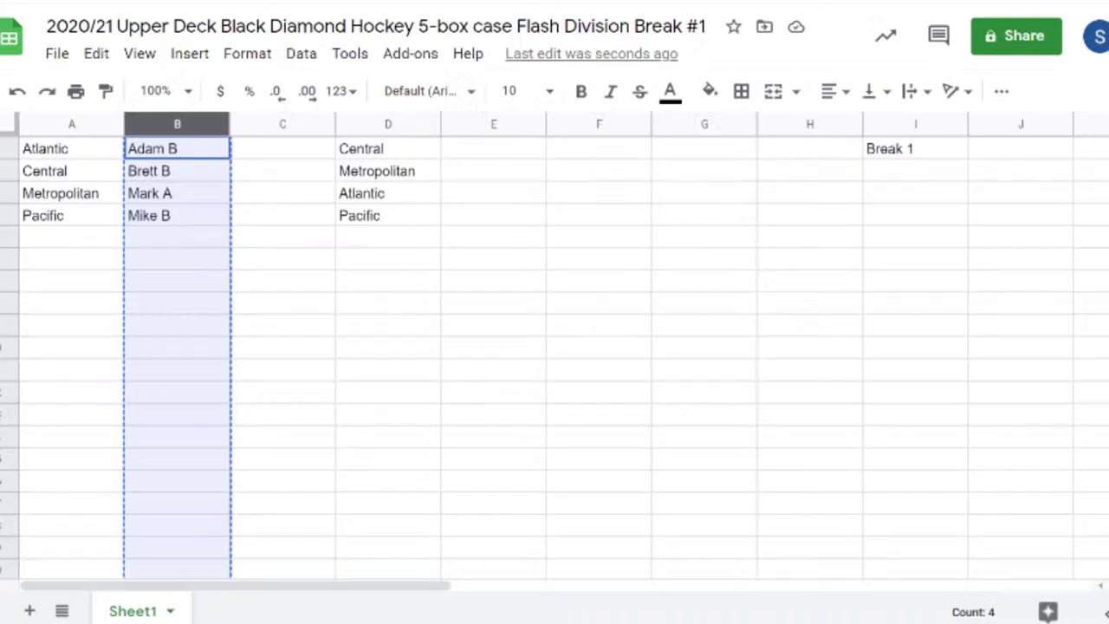
pyautogui.click(482, 127)
pyautogui.hotkey('ctrl', 'v')
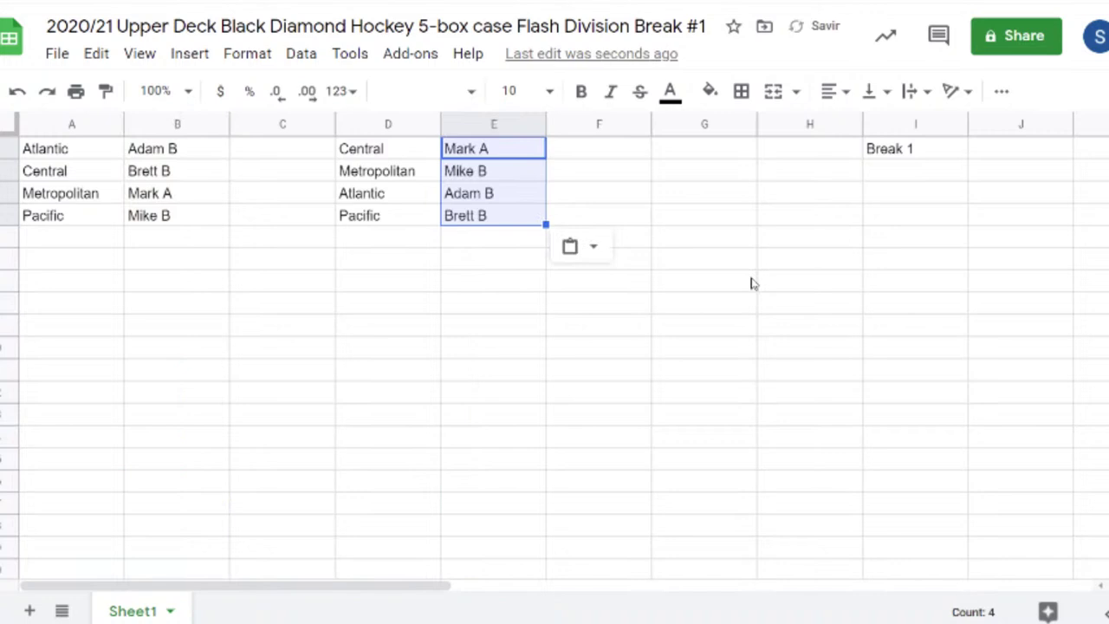